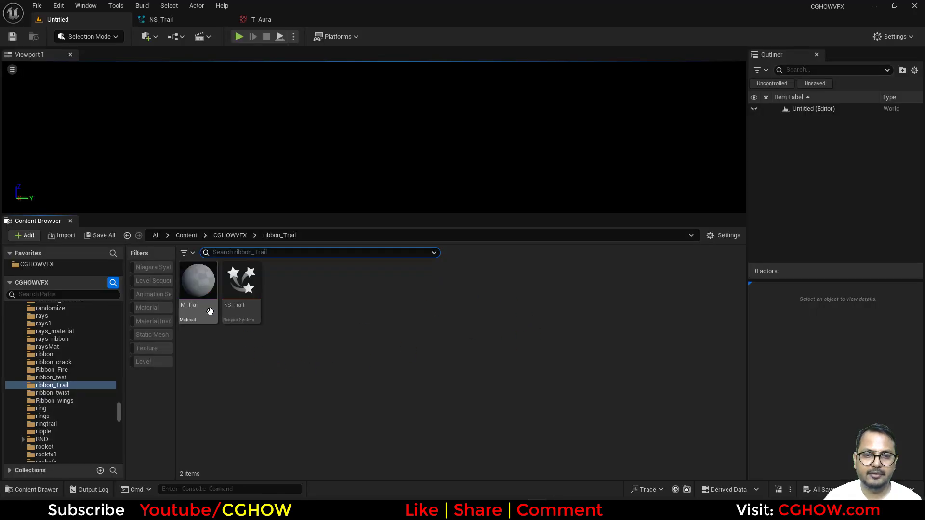
Open the M_Trail material, set its Blend Mode to Translucent and show the preview on a plane.
double_click(192, 319)
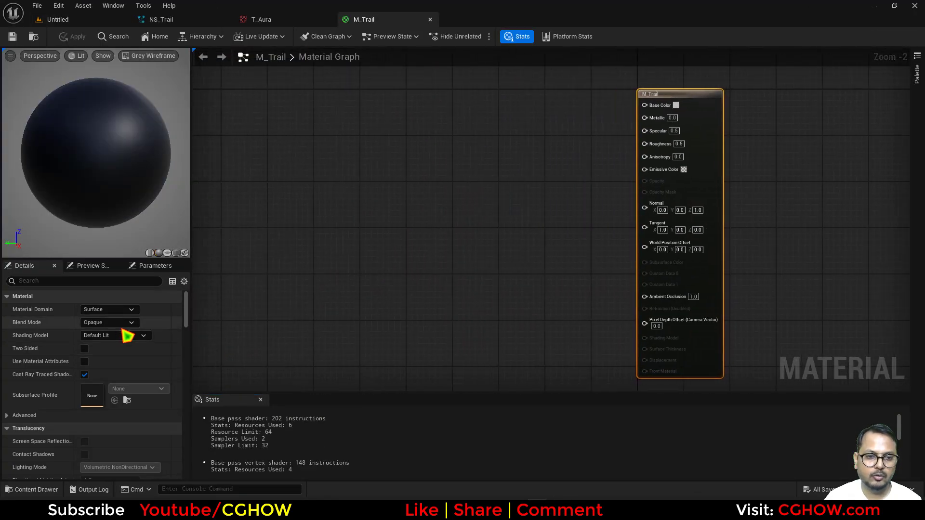
left_click(124, 324)
left_click(99, 352)
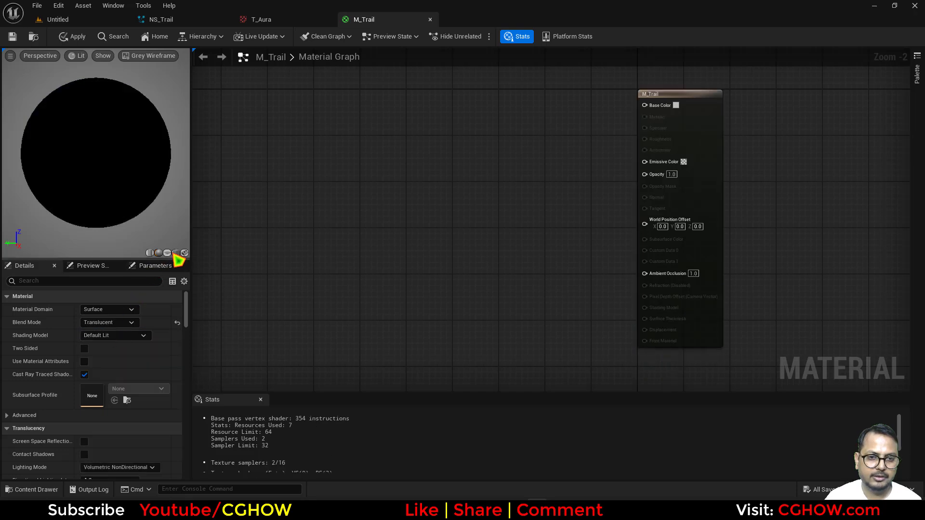
left_click(168, 252)
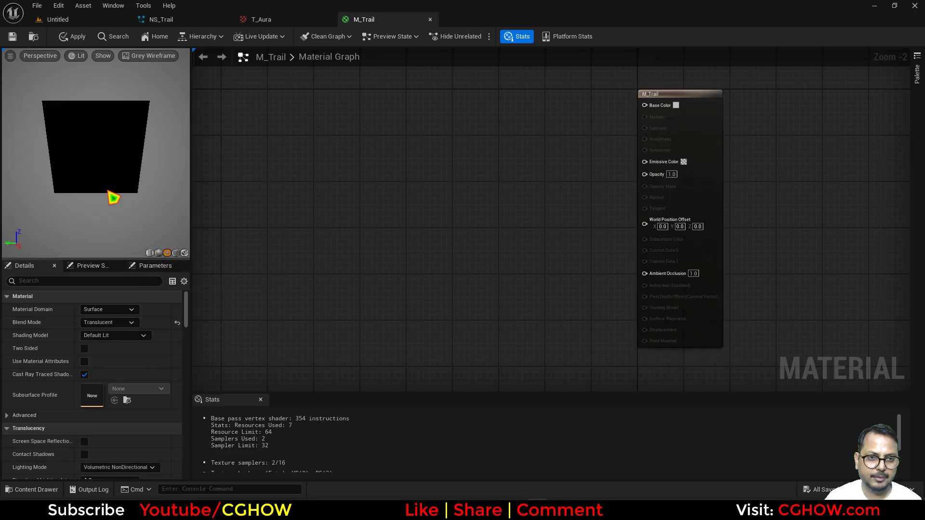
Add a Texture Sample node to the M_Trail graph and assign the T_Aura texture to it.
left_click(279, 21)
left_click(371, 20)
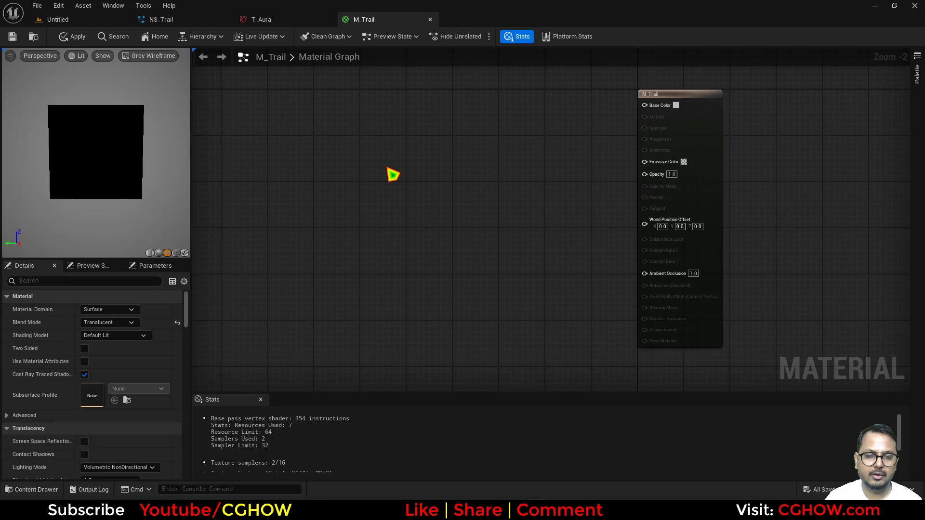
left_click(354, 152)
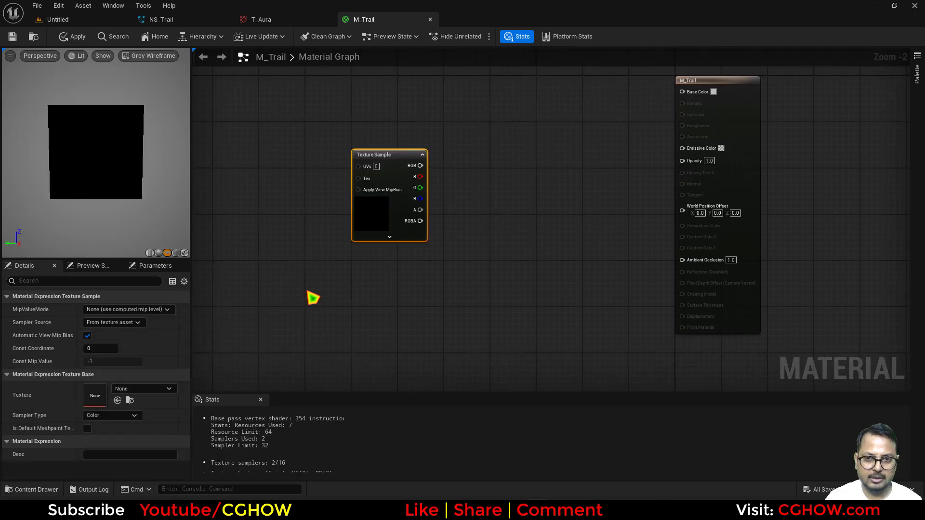
left_click(145, 390)
left_click(182, 320)
left_click_drag(366, 209, 487, 268)
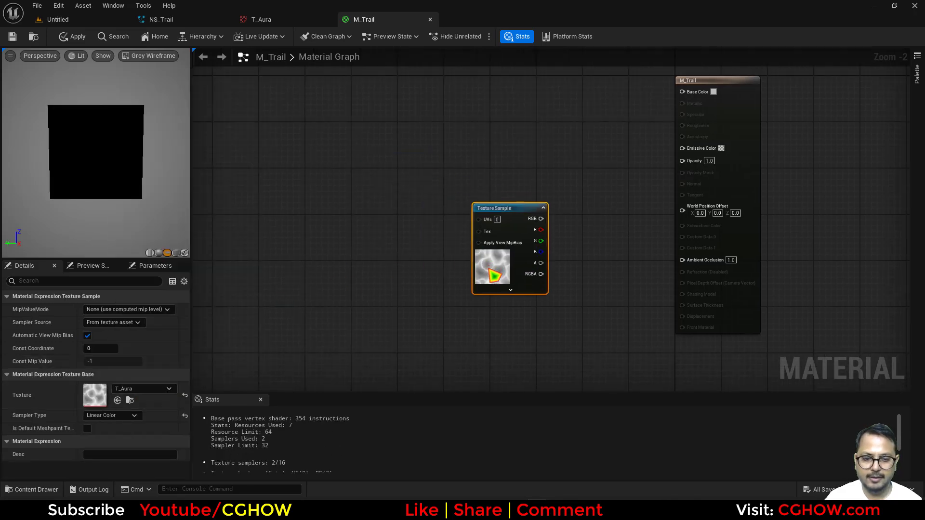
Add a Panner node with Speed X -1 and connect it to the Texture Sample's UVs.
left_click(354, 212)
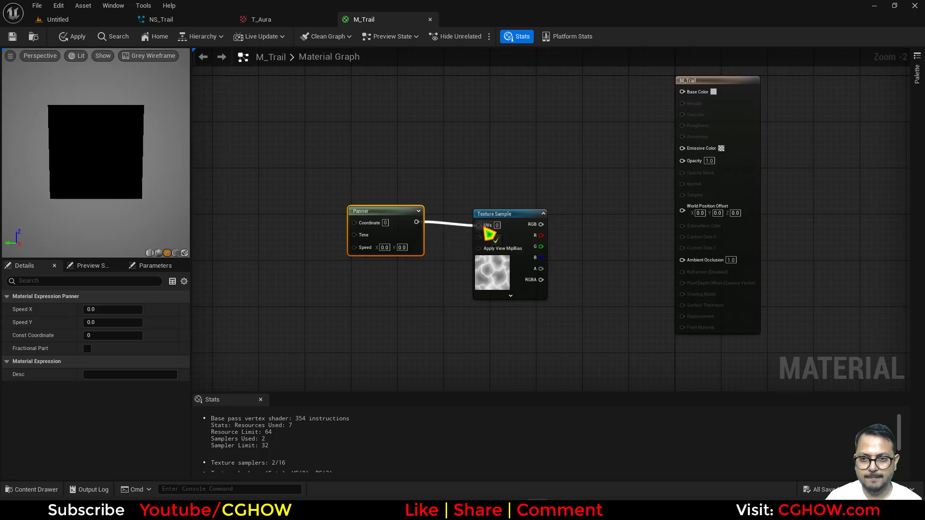
left_click_drag(489, 235, 487, 227)
type("-1")
key("Return")
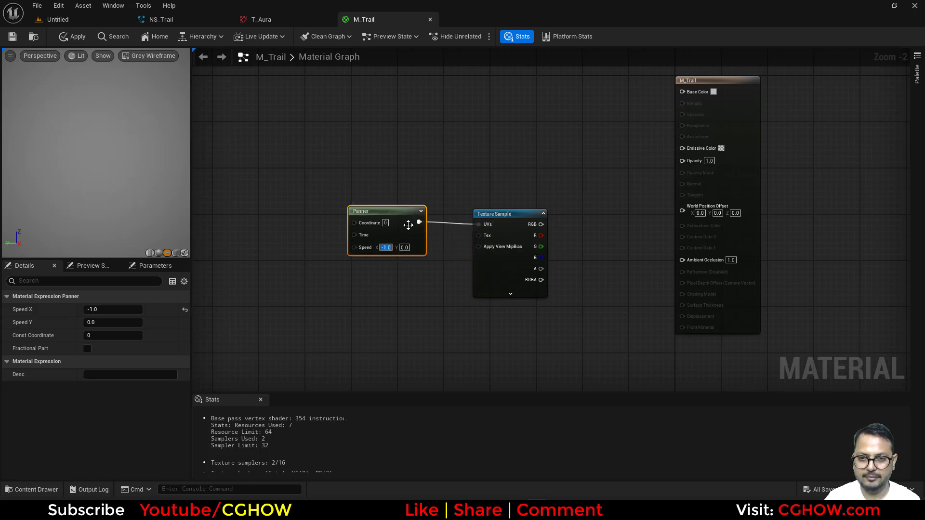
left_click_drag(416, 237, 413, 257)
left_click_drag(513, 211, 507, 220)
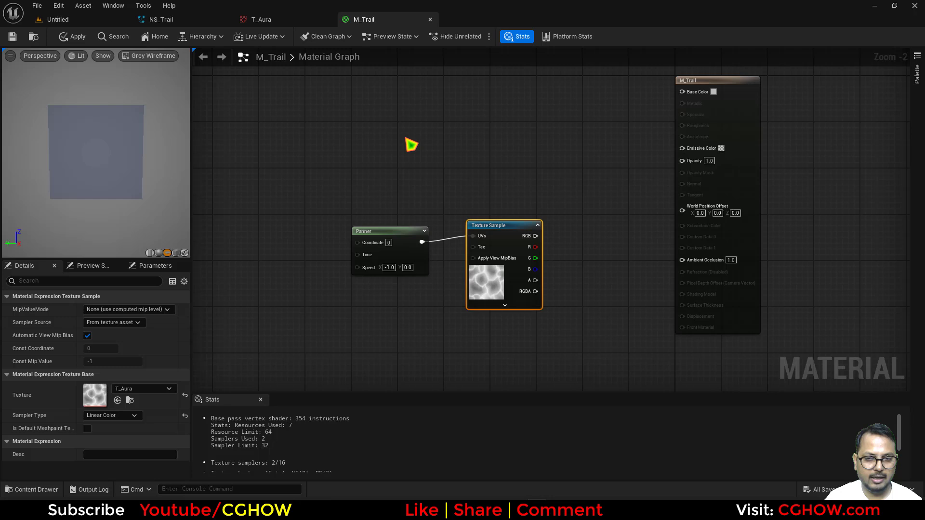
Add a RadialGradientExponential node above the Texture Sample.
right_click(411, 145)
type("rad")
left_click(446, 166)
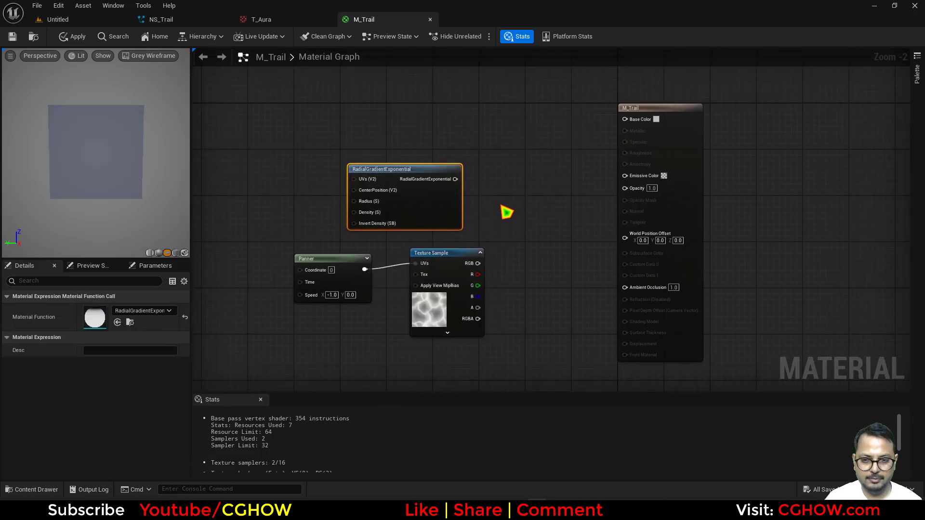
Multiply the radial gradient by the texture's red channel and connect the result to Emissive Color.
key("m")
left_click(504, 208)
left_click_drag(477, 274, 506, 222)
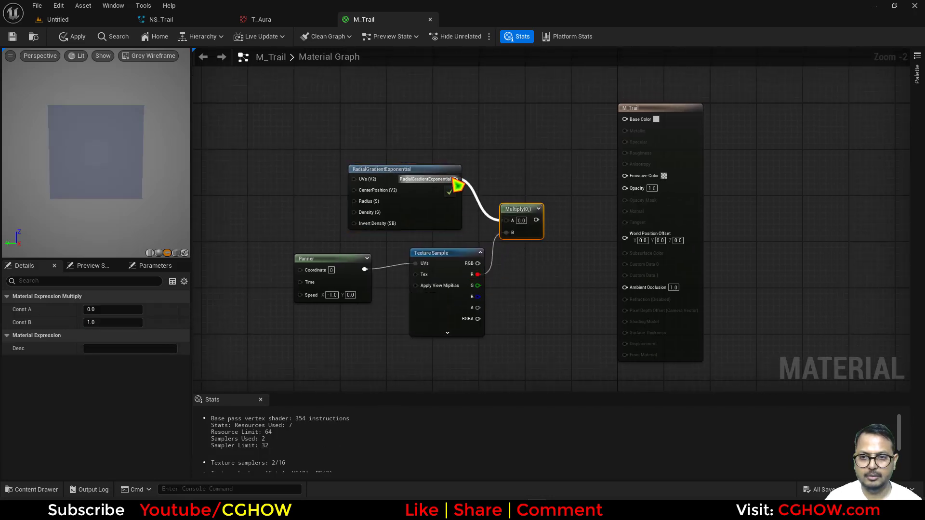
left_click_drag(456, 185, 456, 182)
left_click_drag(638, 189, 626, 177)
left_click_drag(659, 143, 704, 178)
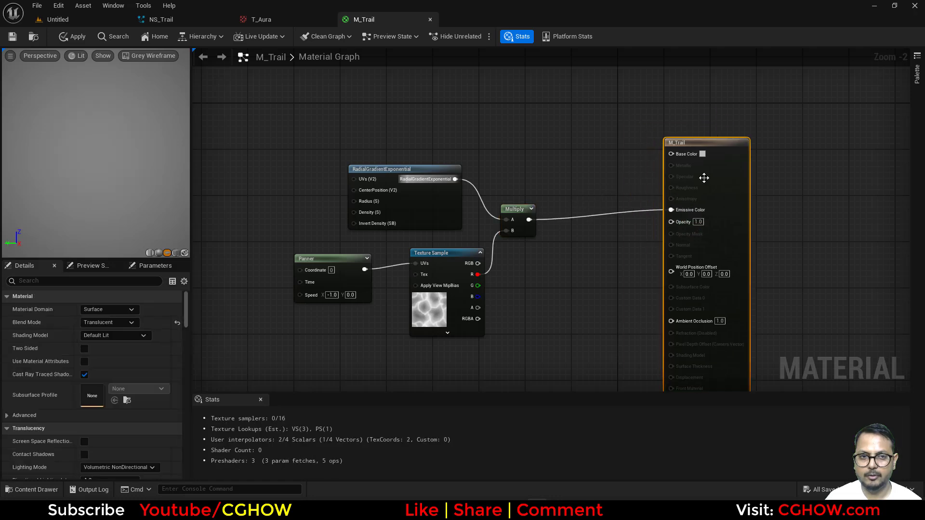
Add a Particle Color node above the existing Multiply node.
right_click(494, 120)
type("particle color")
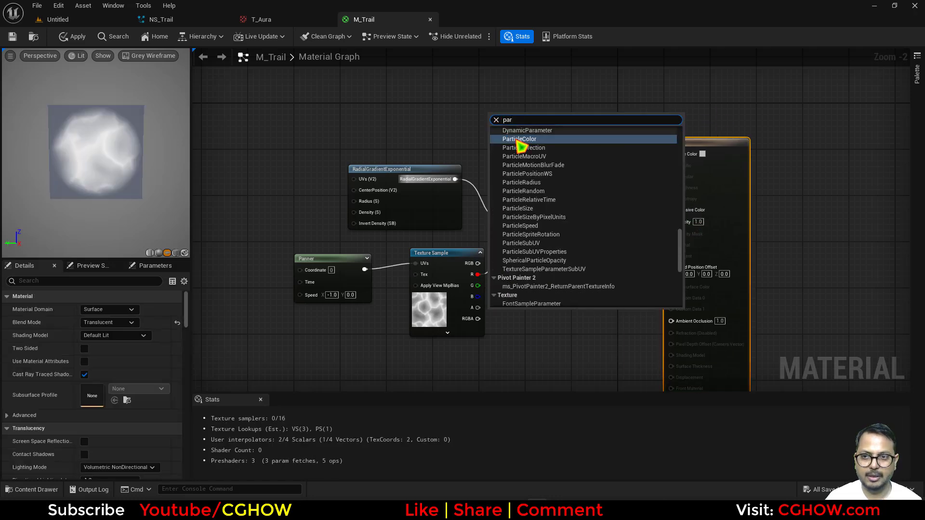
left_click(522, 143)
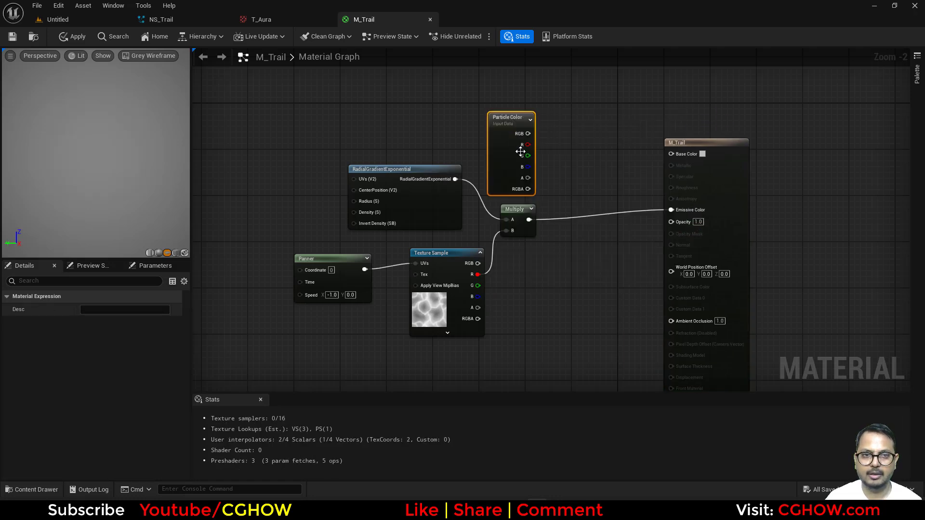
Set the M_Trail material's Shading Model to Unlit.
left_click(747, 163)
left_click_drag(747, 163, 752, 162)
left_click(124, 336)
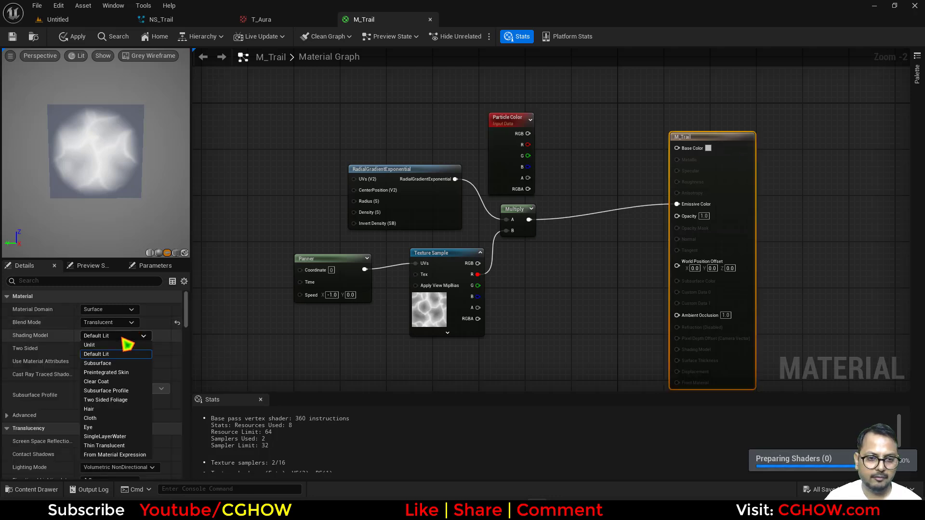
left_click(91, 345)
Add a second Multiply node combining Particle Color's RGB with the output of the gradient and texture Multiply.
right_click_drag(595, 233, 539, 252)
key("m")
left_click(507, 222)
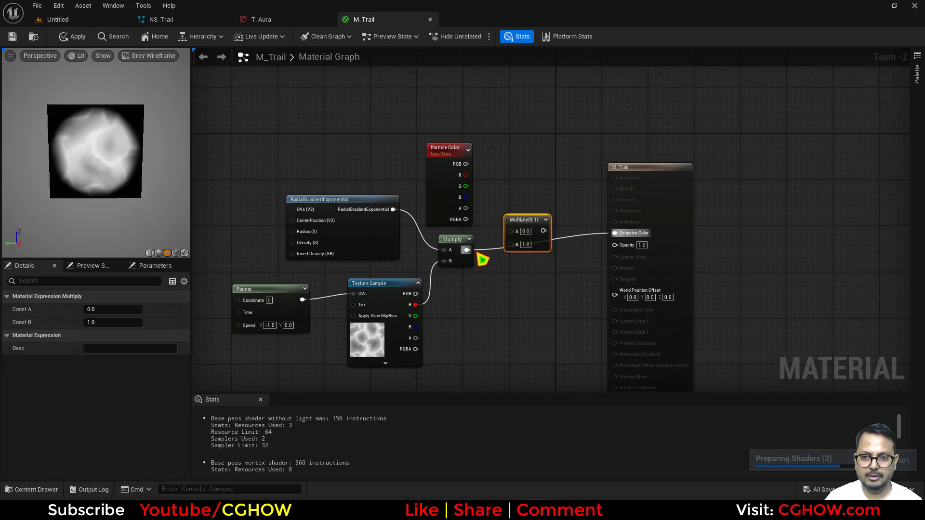
left_click_drag(513, 260, 511, 244)
left_click_drag(480, 172, 466, 164)
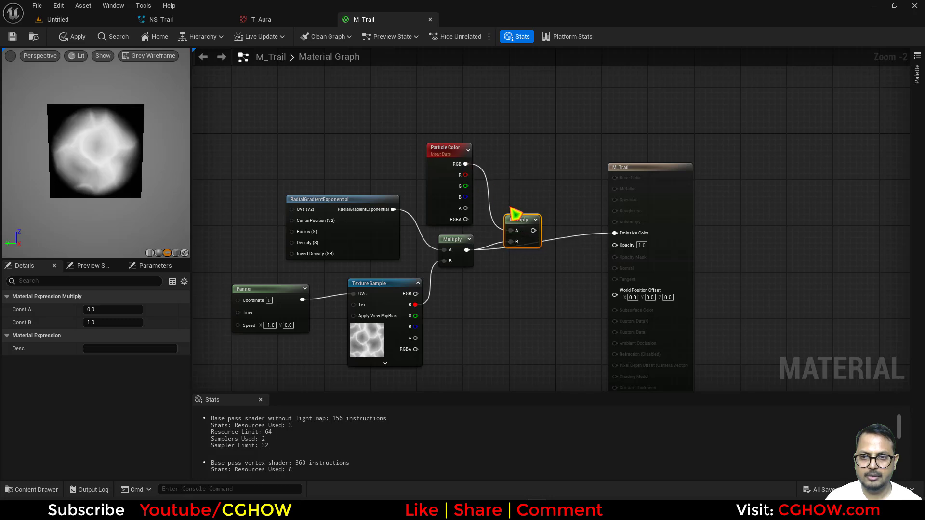
left_click_drag(533, 230, 593, 244)
left_click(496, 279)
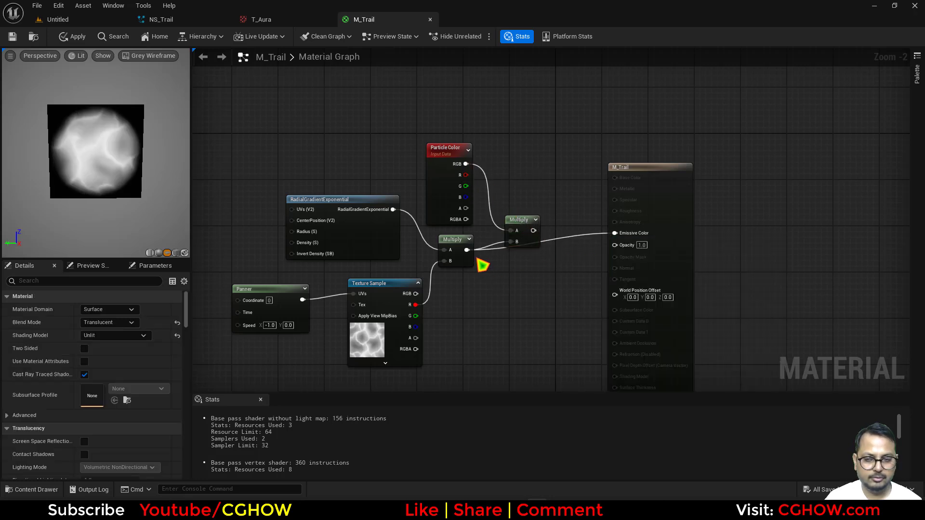
Insert a Power node with exponent 2 between the two Multiply nodes and connect the colored result to Emissive Color.
key("e")
left_click(483, 265)
left_click_drag(466, 250, 496, 286)
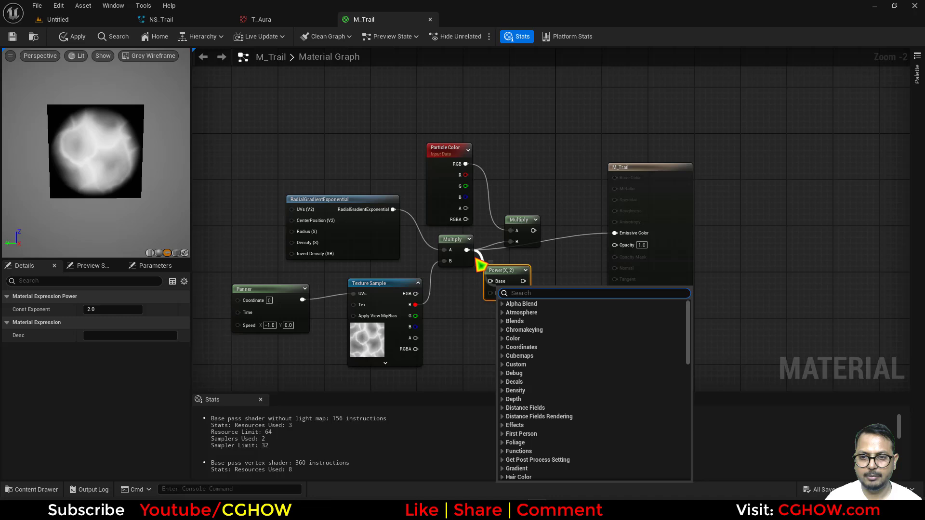
left_click_drag(467, 250, 491, 281)
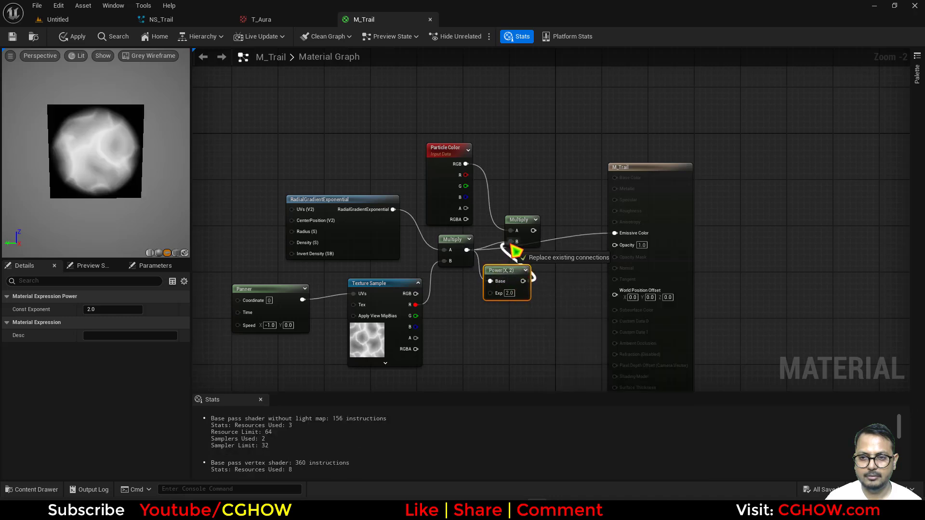
left_click_drag(514, 251, 628, 234)
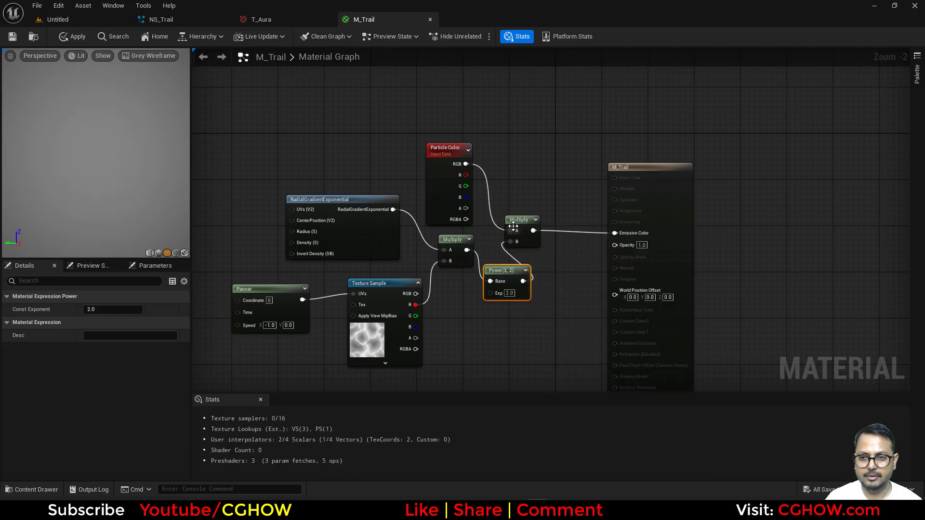
left_click_drag(510, 221, 526, 205)
Multiply the Power output by Particle Color's alpha in a new Multiply node and connect it to Opacity.
key("m")
left_click(542, 287)
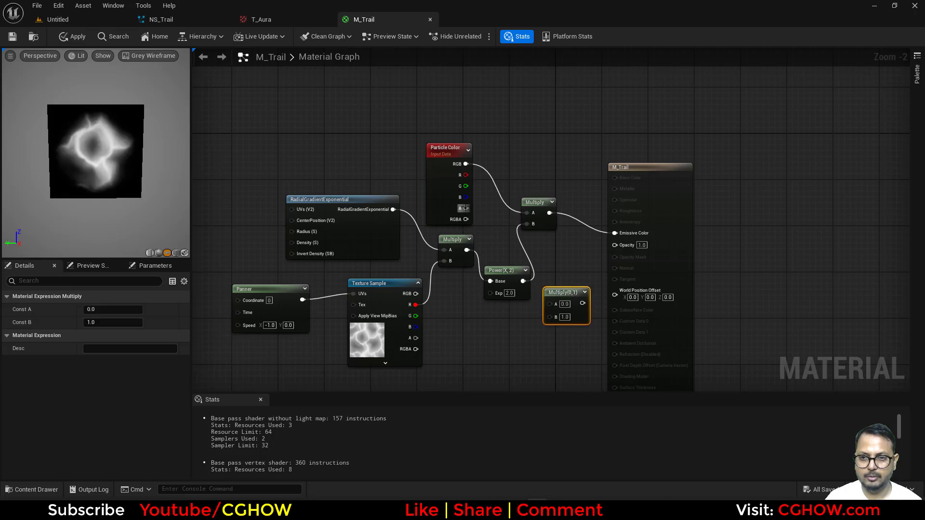
left_click_drag(465, 208, 558, 317)
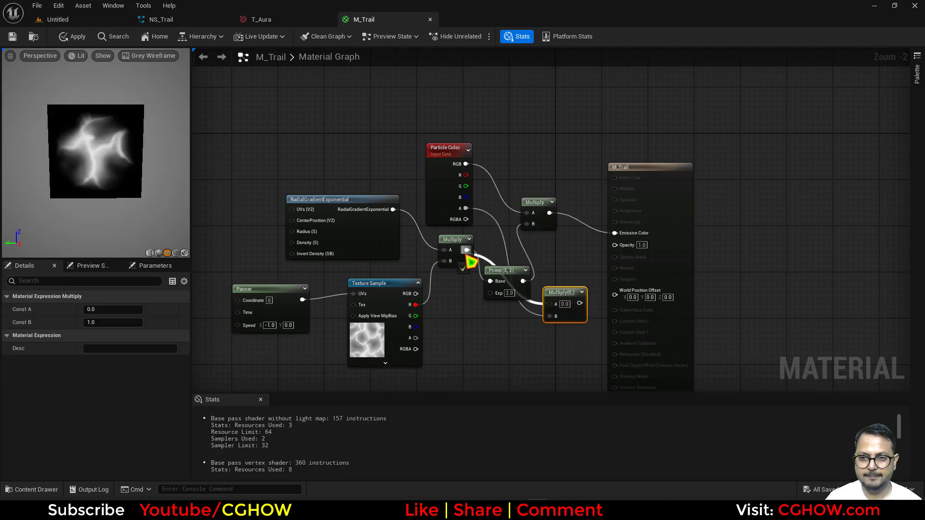
left_click_drag(525, 288, 615, 245)
left_click_drag(649, 206, 799, 148)
left_click_drag(564, 300, 646, 255)
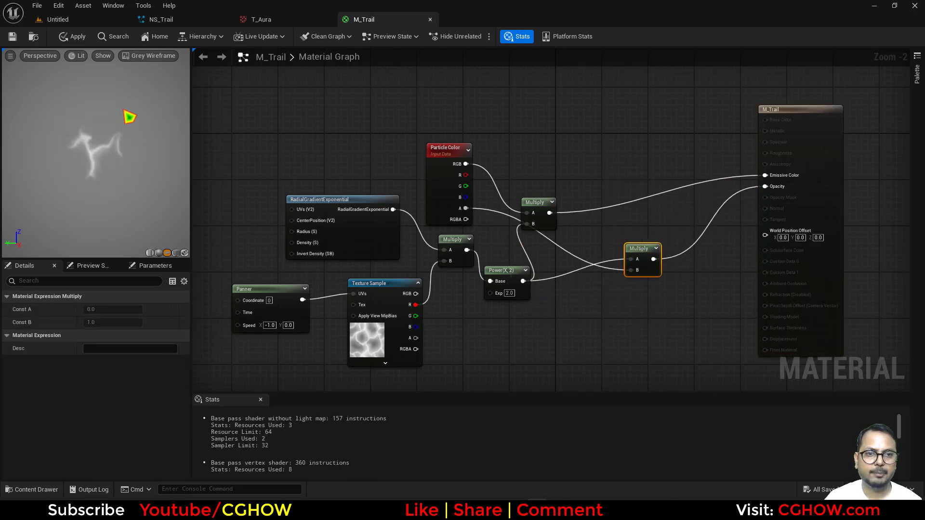
Add a TexCoord node feeding a Component Mask limited to the R channel, and preview the mask.
right_click_drag(475, 343, 479, 265)
key("u")
left_click(320, 333)
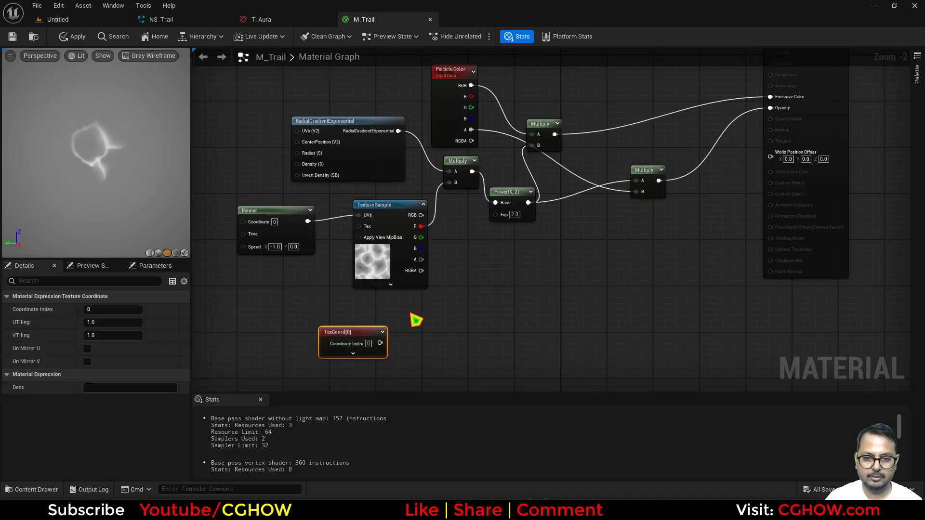
left_click(412, 313)
key("shift+c")
left_click(413, 312, "shift")
left_click(379, 344)
left_click_drag(380, 343, 430, 330)
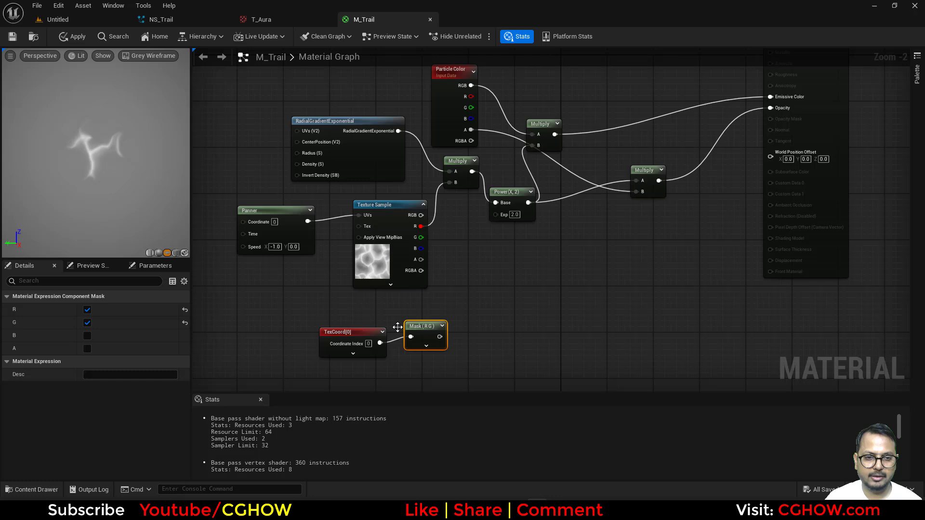
left_click(87, 323)
key("space")
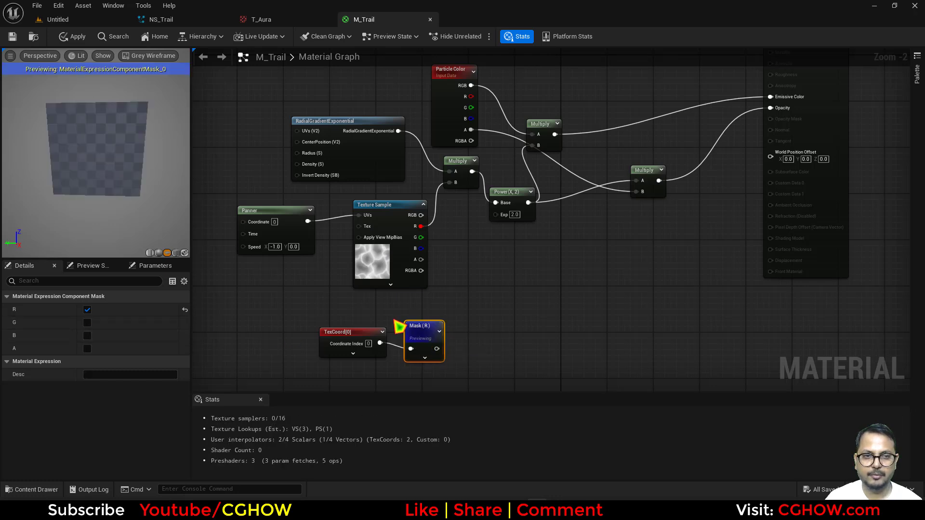
Add a One Minus (1-x) node and feed it from the R mask.
left_click(471, 334)
key("o")
left_click(463, 331)
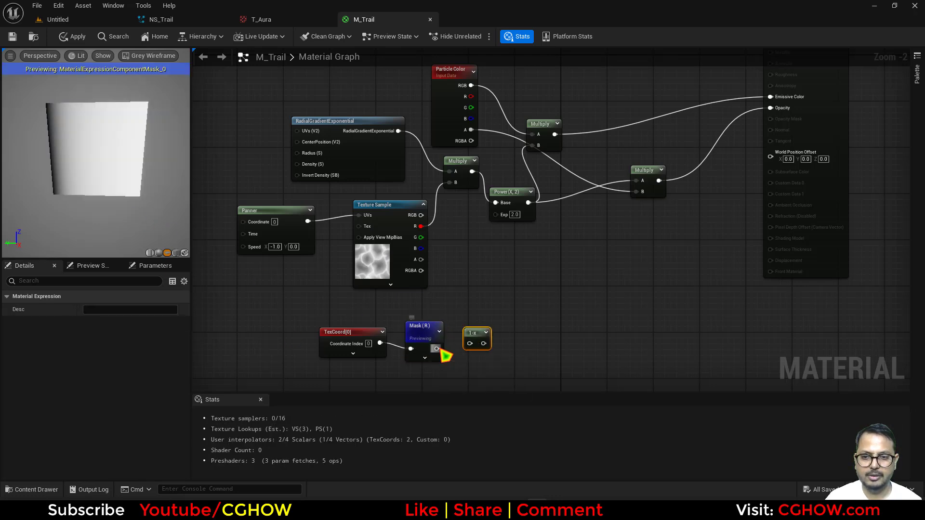
left_click_drag(438, 349, 511, 318)
Multiply the inverted mask with the gradient and texture product, connect it to the Power base, and stop previewing the mask.
left_click(509, 300)
key("m")
left_click(504, 293)
left_click_drag(471, 171, 586, 227)
left_click(428, 334)
key("space")
right_click_drag(399, 249, 457, 251)
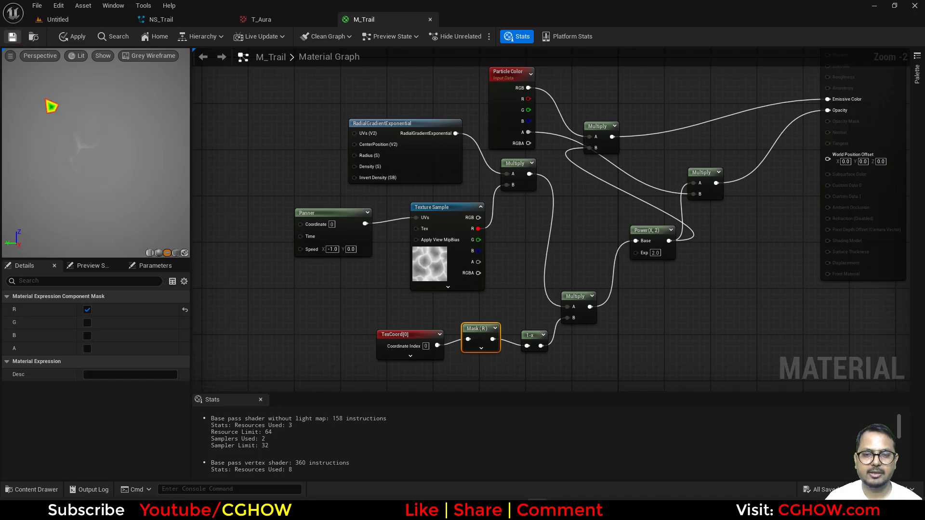
Open the NS_Trail Niagara system from the ribbon_Trail folder.
left_click(52, 20)
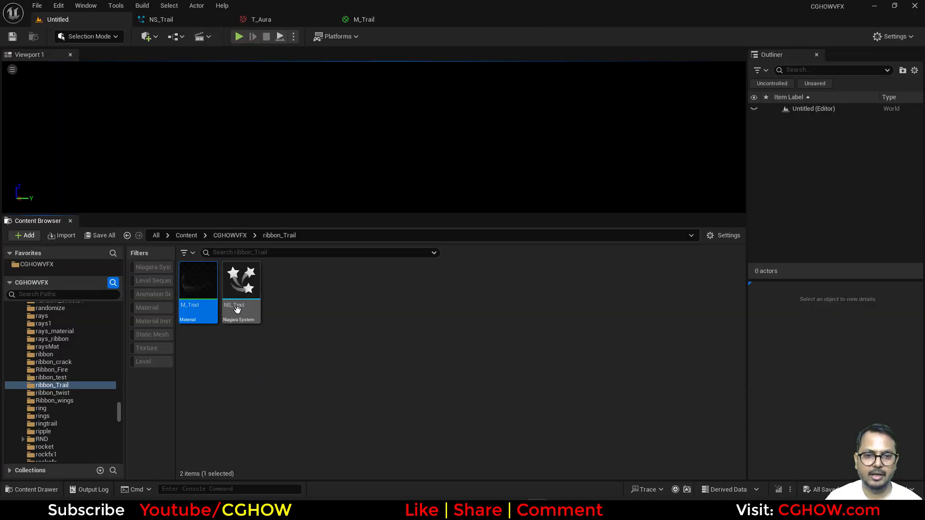
double_click(250, 287)
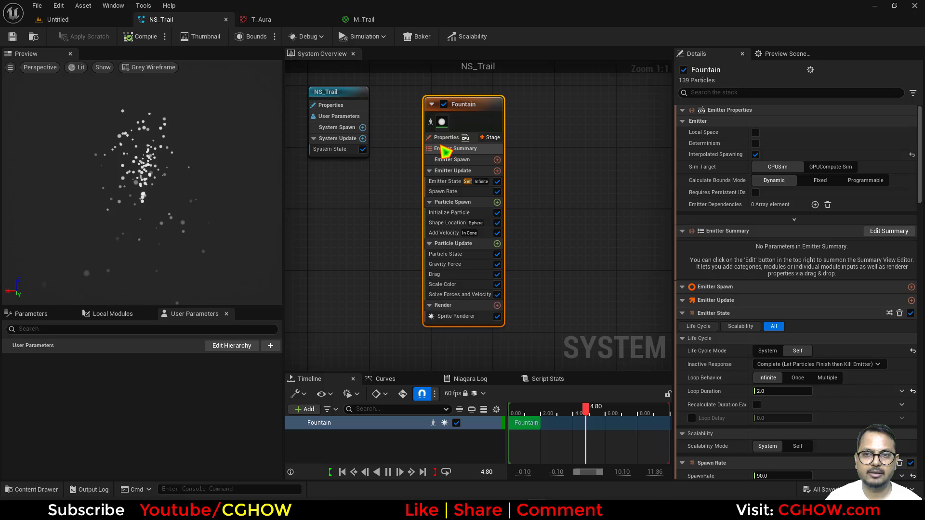
right_click_drag(369, 216, 375, 223)
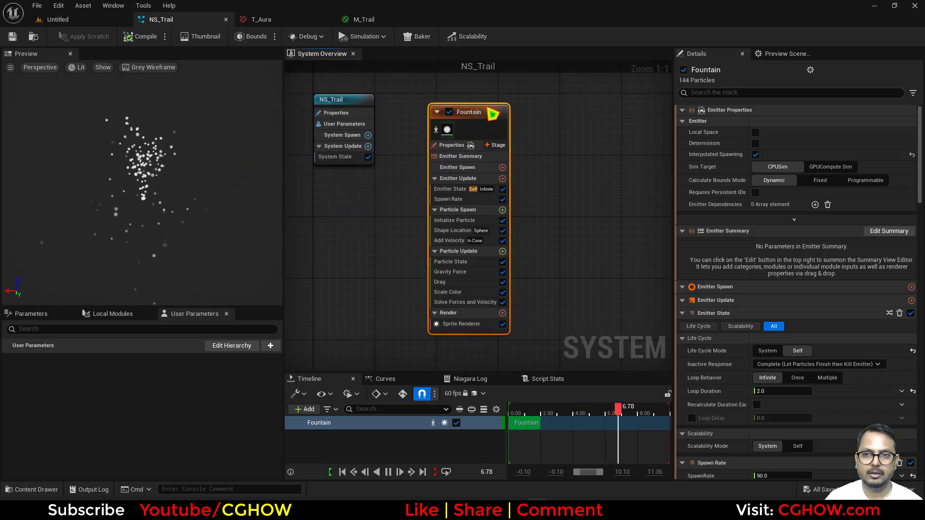
right_click_drag(549, 191, 492, 168)
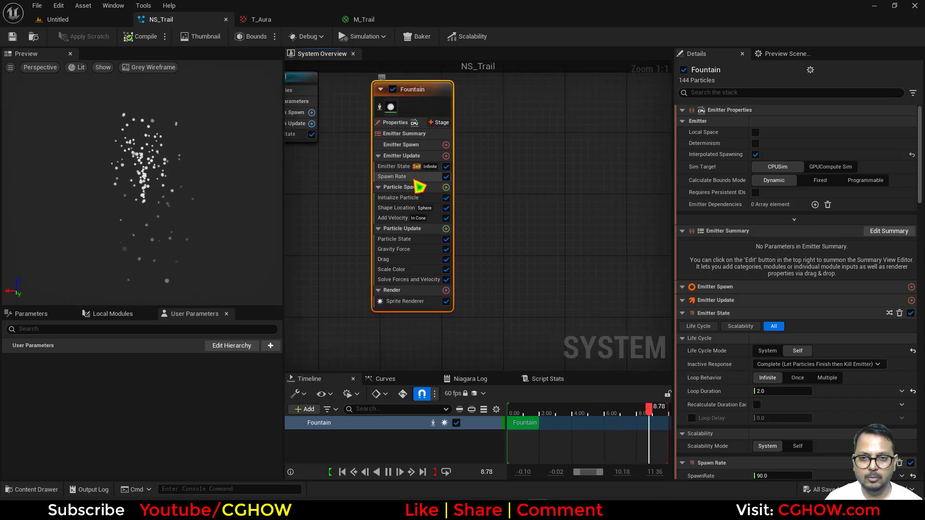
Replace the Fountain emitter's Spawn Rate module with Spawn Burst Instantaneous and set its Spawn Count to 3.
left_click(415, 177)
key("Delete")
left_click(446, 156)
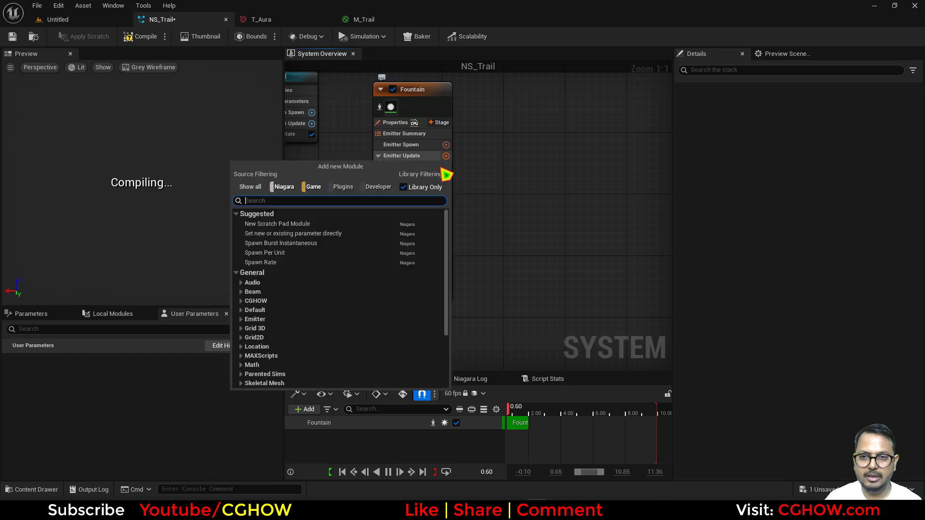
left_click(306, 251)
type("3")
key("Return")
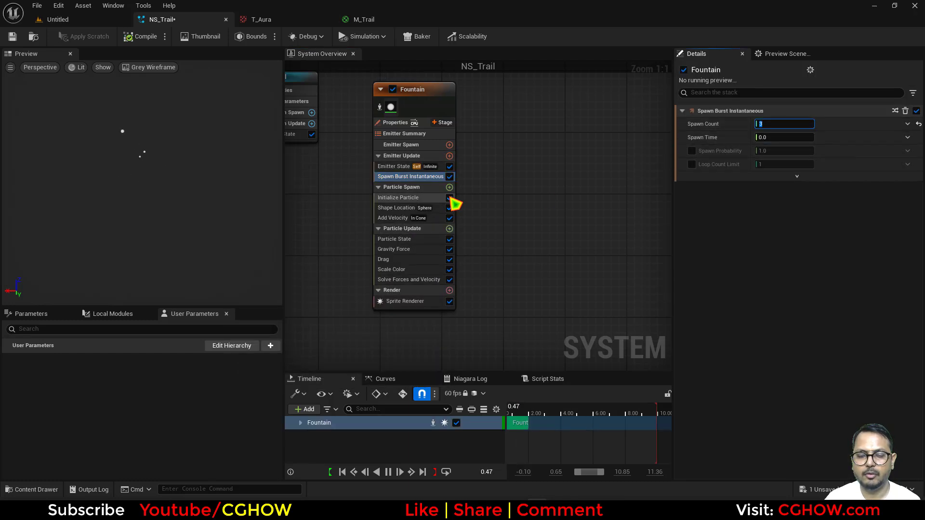
Set the Fountain emitter's Loop Behavior to Once and delete its Add Velocity and Shape Location modules.
left_click(393, 166)
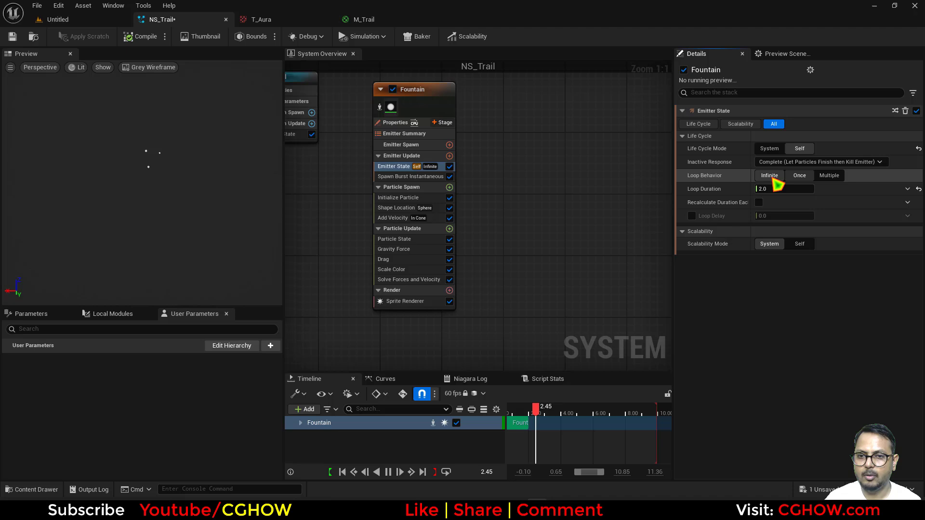
left_click(798, 175)
left_click(397, 219)
key("Delete")
left_click(409, 209)
key("Delete")
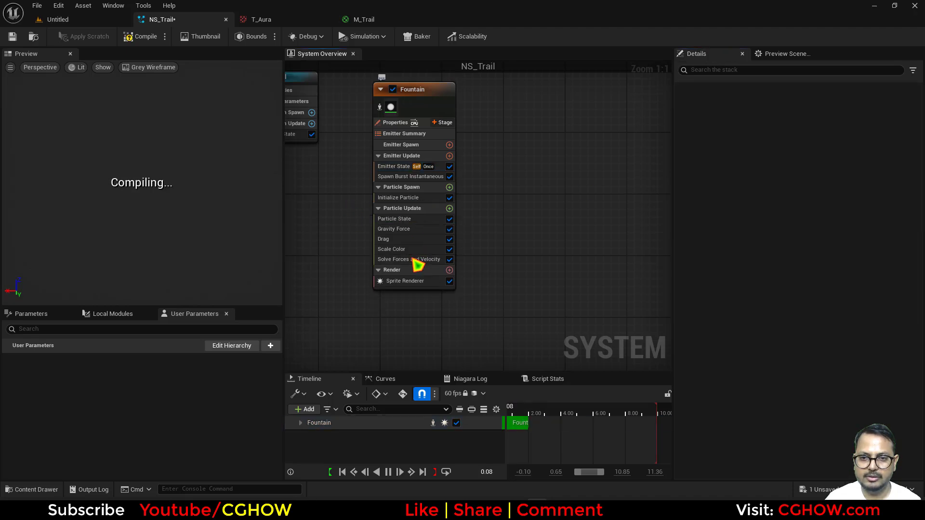
Delete the Scale Color, Drag and Gravity Force modules from the Fountain emitter's Particle Update group.
left_click(408, 249)
key("Delete")
left_click(402, 240)
key("Delete")
left_click(409, 230)
key("Delete")
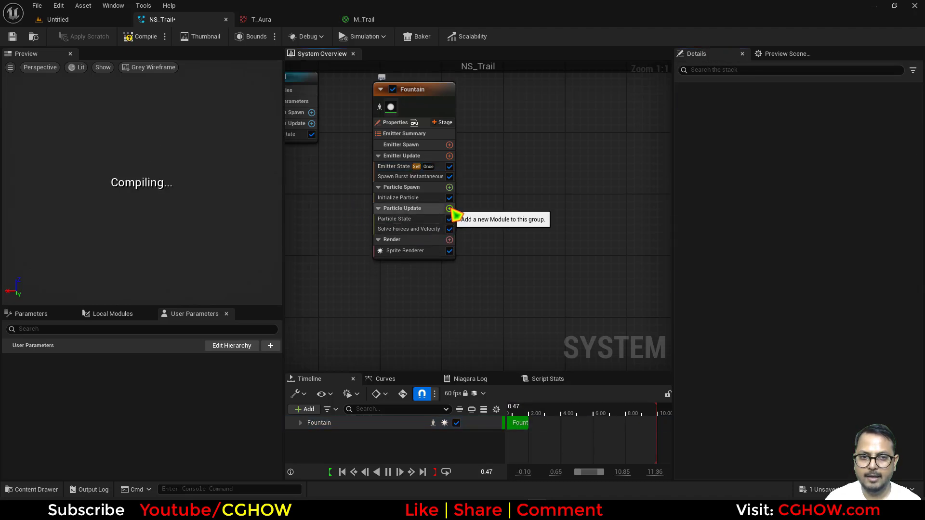
Add a Rotate Around Point module to Particle Update with Radius 200 and Rotation Rate 1.
left_click(450, 209)
type("rotat")
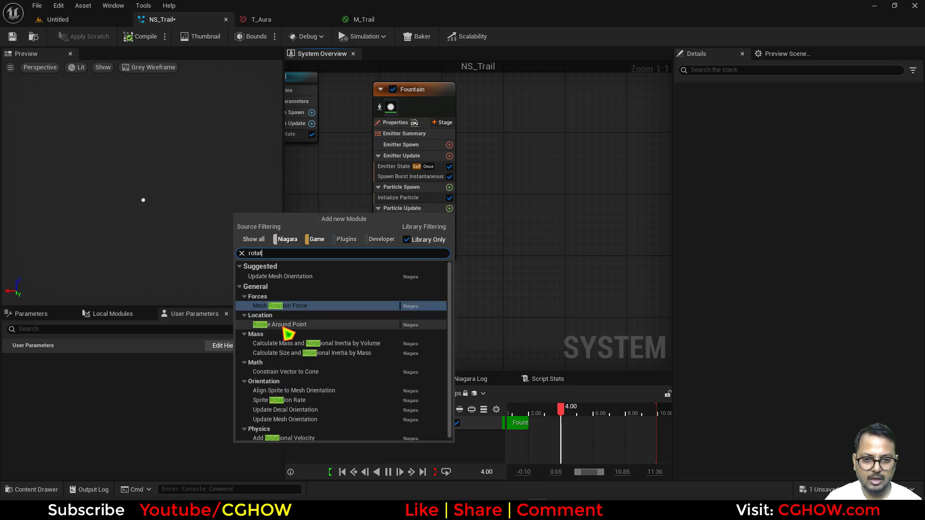
left_click(284, 324)
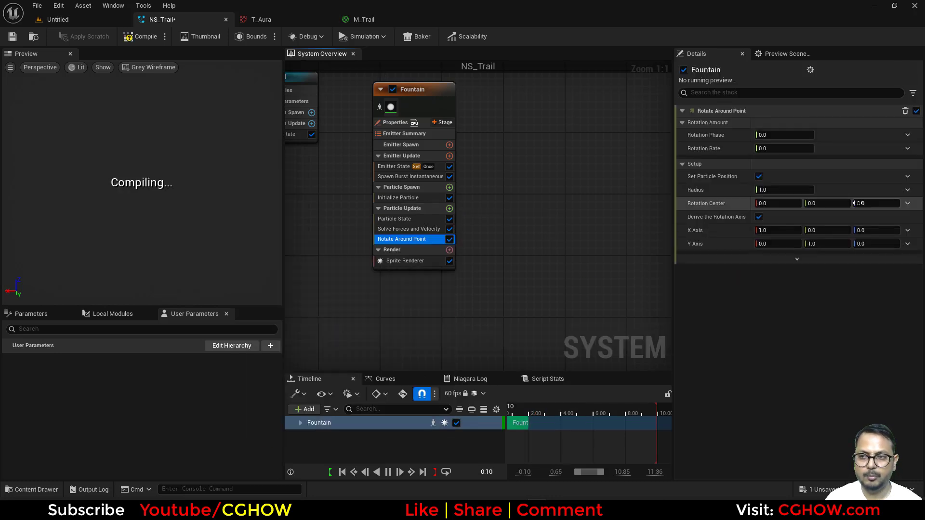
left_click(781, 190)
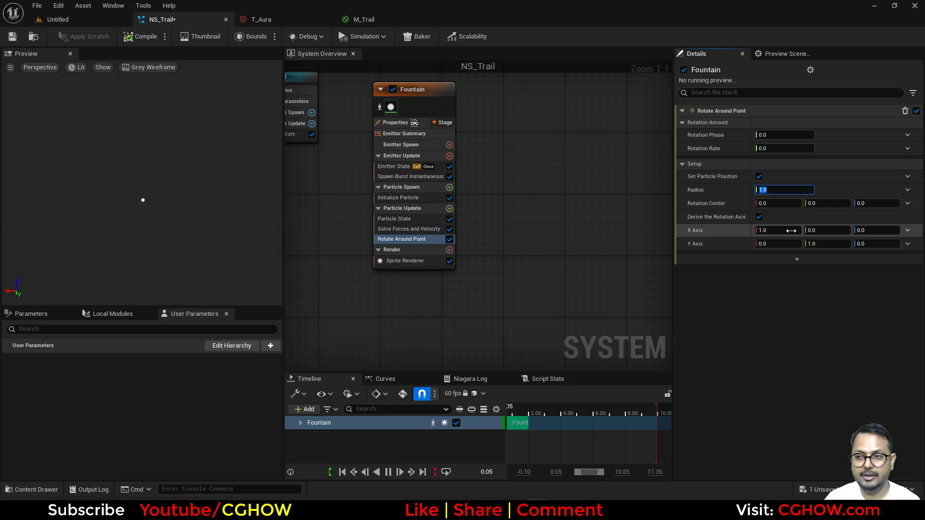
type("200")
left_click(784, 149)
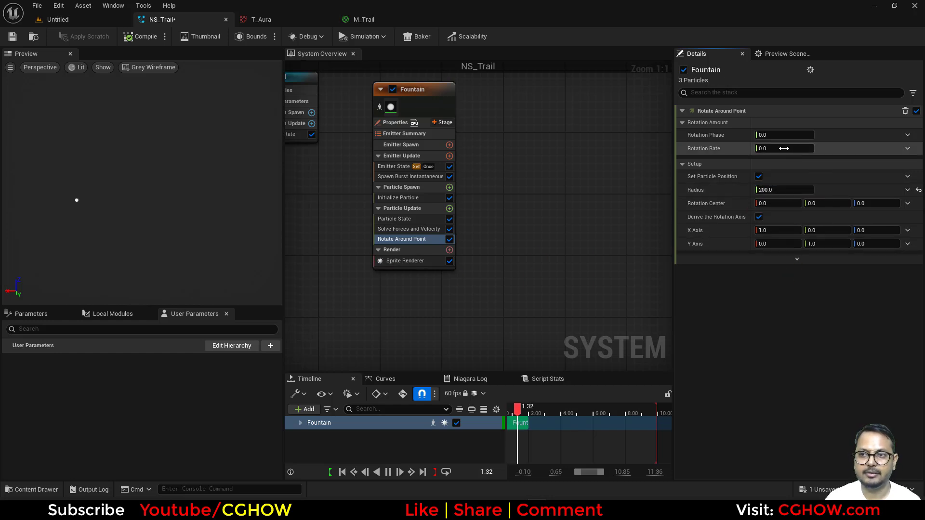
type("1")
key("Return")
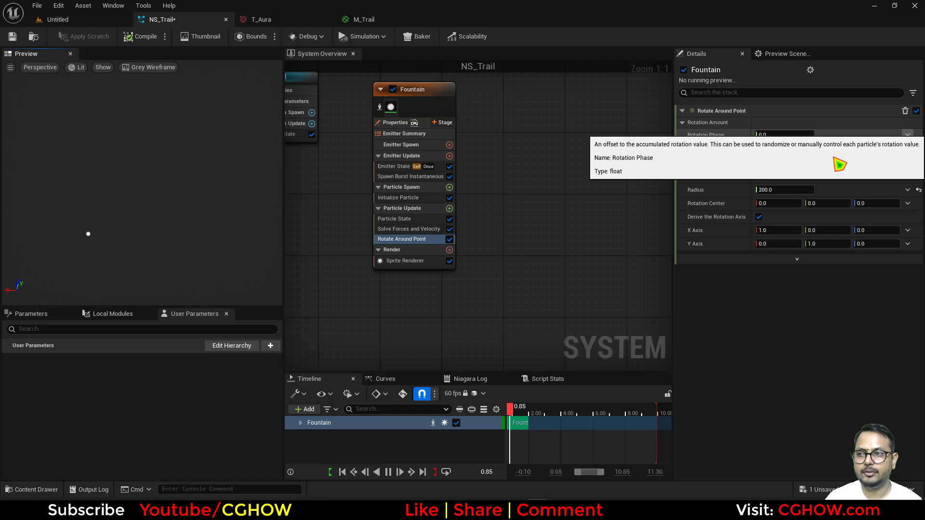
Drive the Rotation Phase with Return Normalized Exec Index and disable its inclusive normalized index option.
left_click(907, 135)
left_click(742, 195)
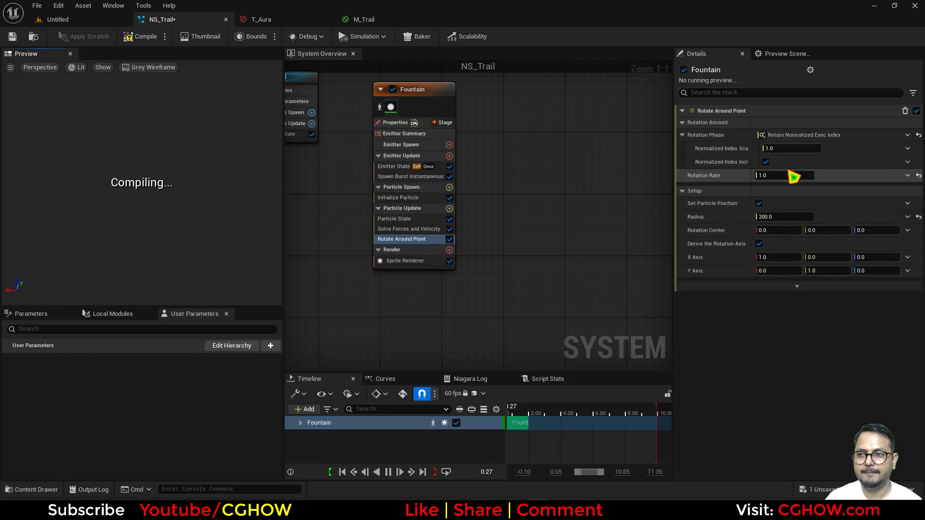
left_click(765, 163)
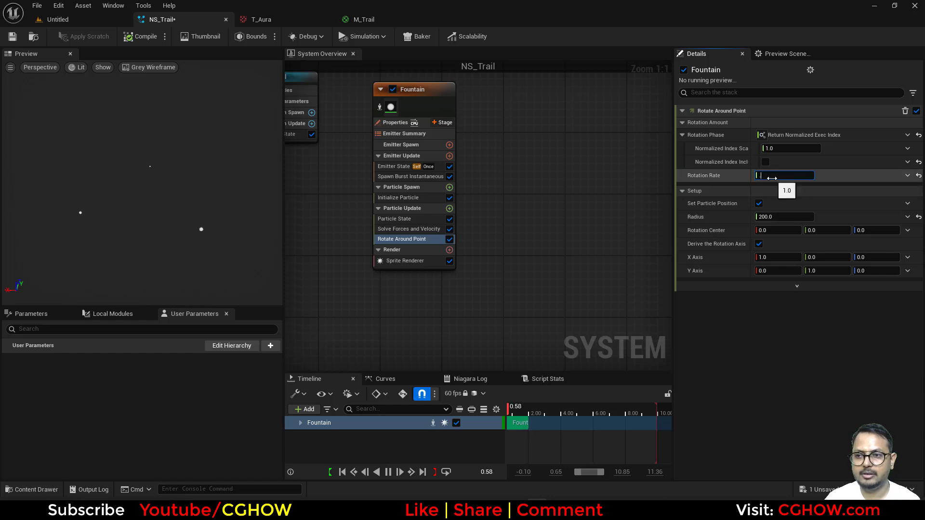
Set the Rotate Around Point module's Rotation Rate to 0.2 and its Radius to 300.
type("0.2")
key("Return")
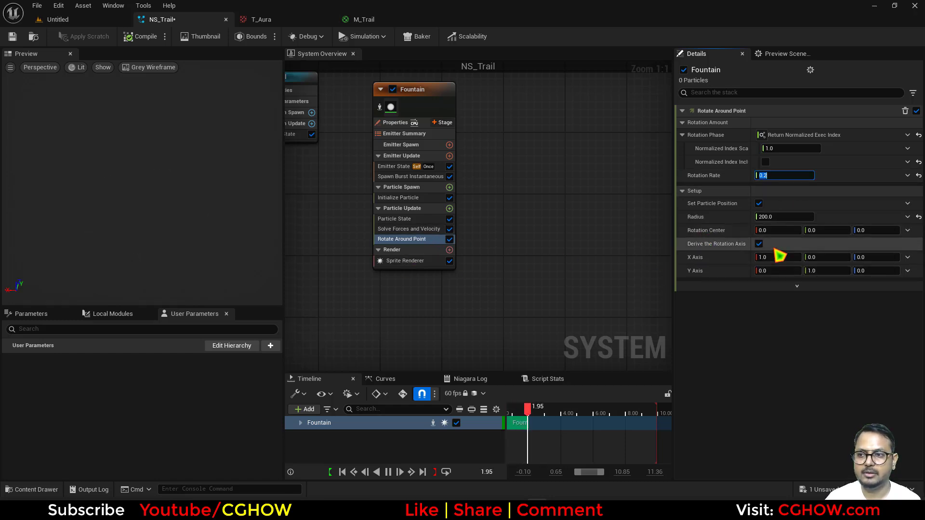
type("0")
key("Return")
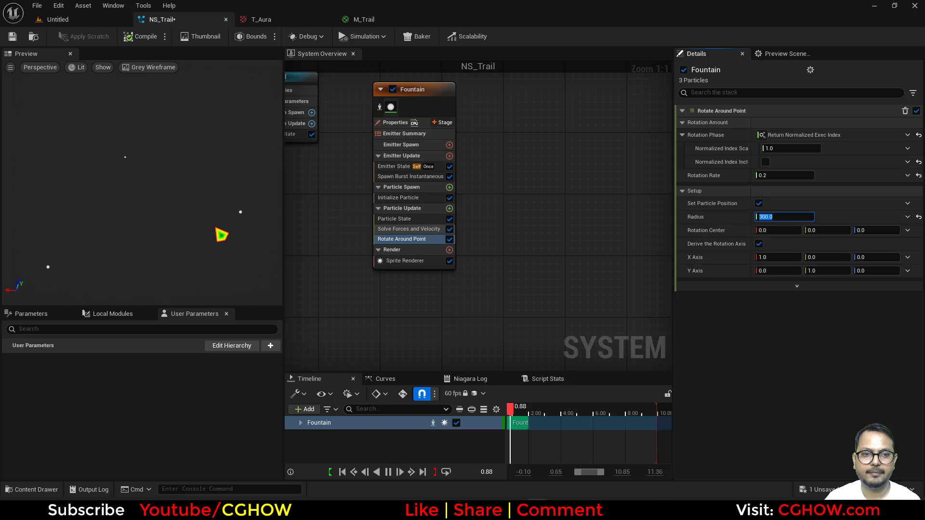
Rename the Fountain emitter to source and disable killing particles at the end of their lifetime in its Particle State module.
double_click(410, 118)
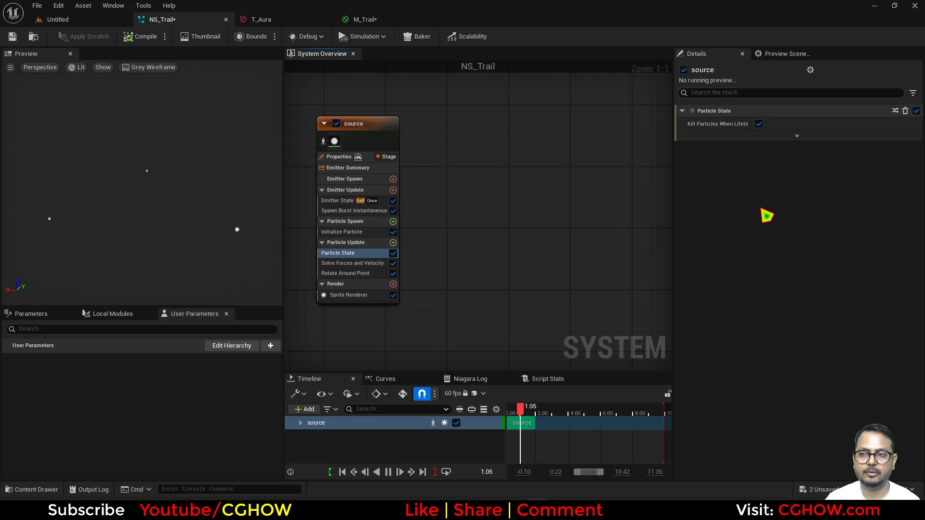
left_click(758, 124)
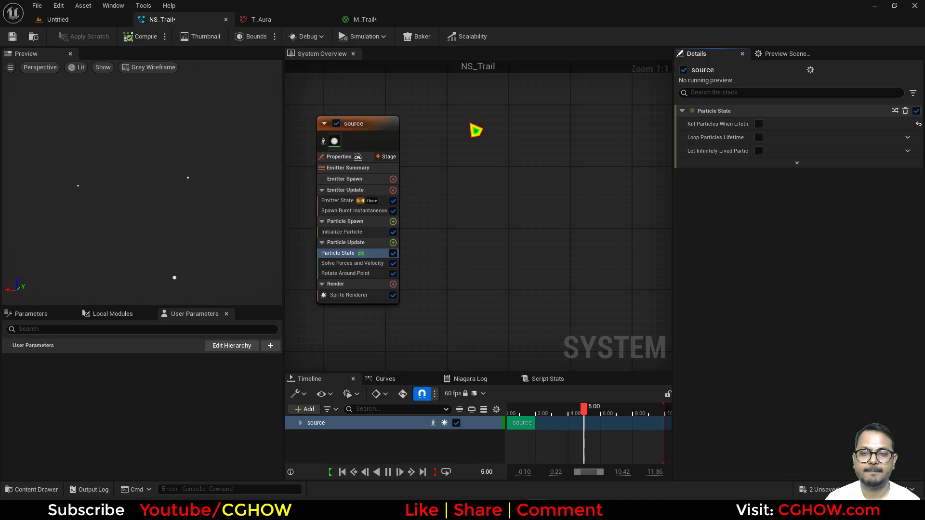
Add a second emitter to the system from the Fountain template.
right_click(469, 125)
left_click(495, 137)
scroll(516, 268, "down", 5)
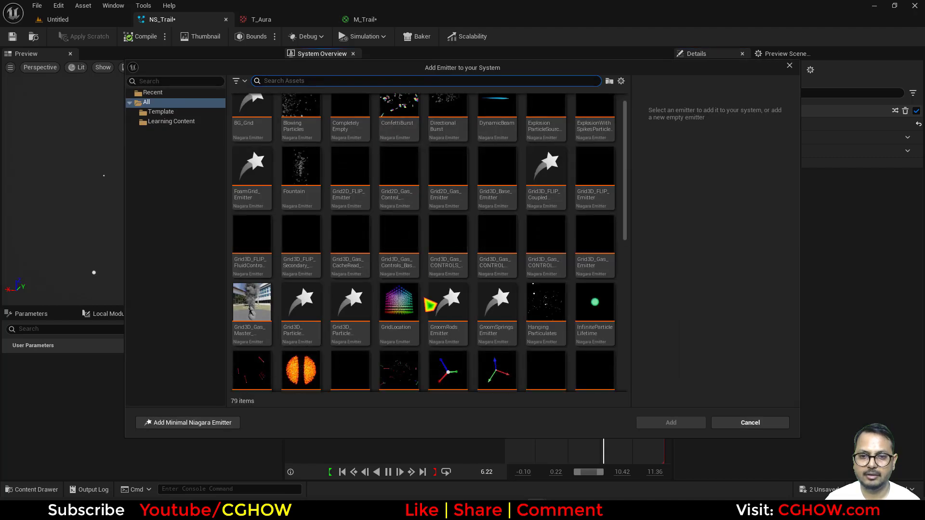
scroll(433, 313, "down", 2)
scroll(415, 313, "up", 6)
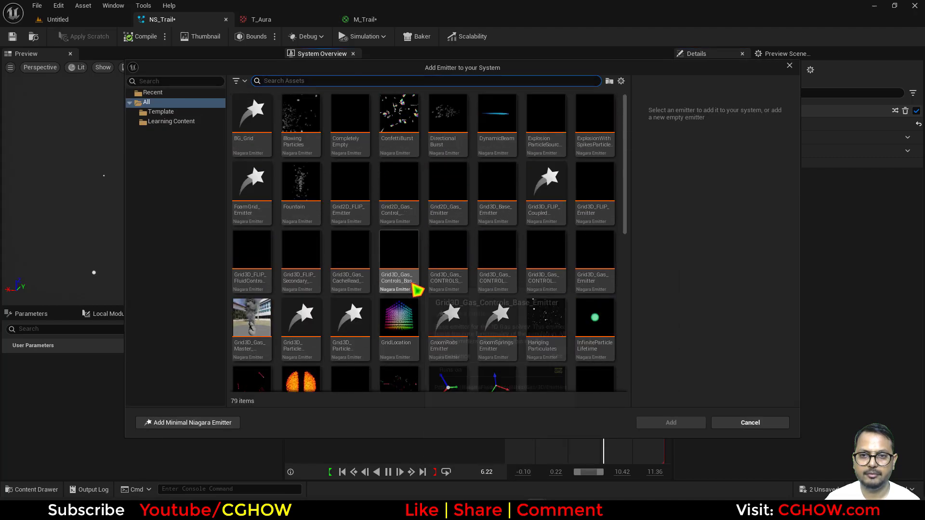
double_click(316, 200)
scroll(440, 190, "up", 4)
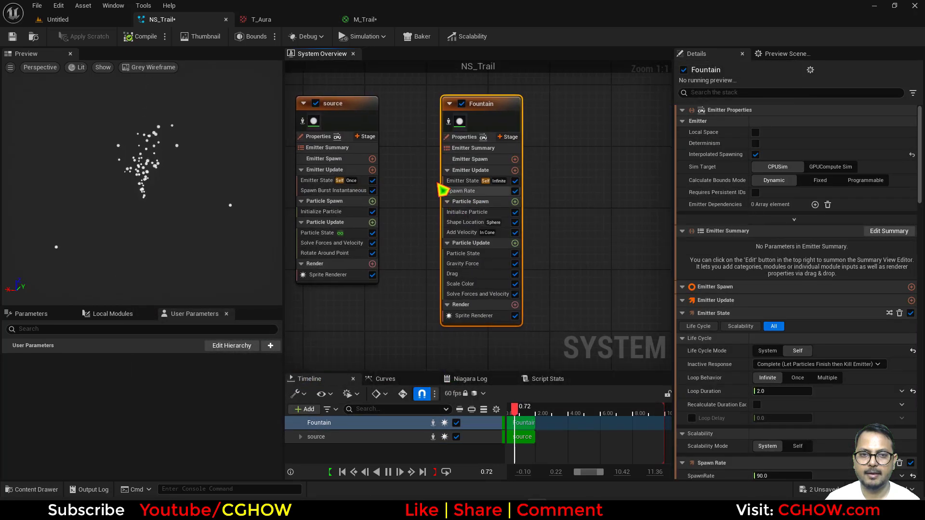
Rename the newly added Fountain emitter to trail.
right_click_drag(402, 170, 408, 178)
double_click(490, 127)
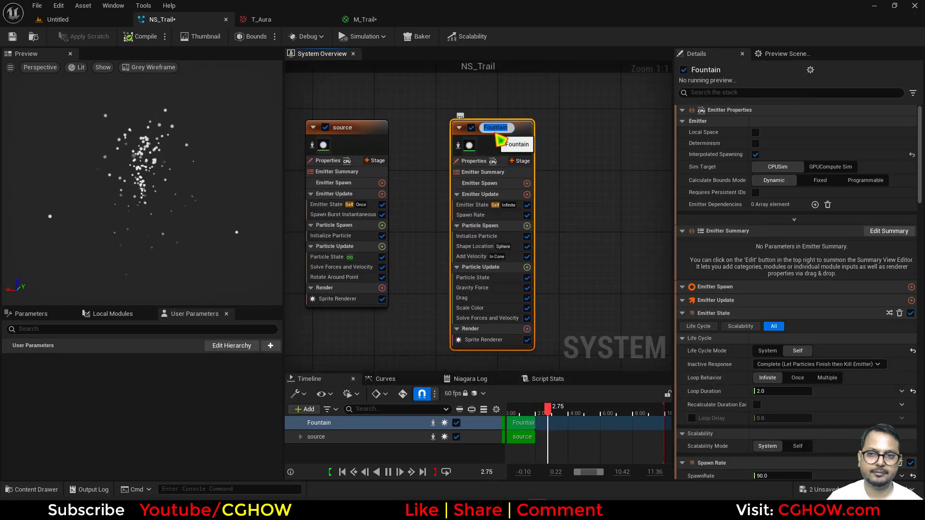
type("trail")
key("Return")
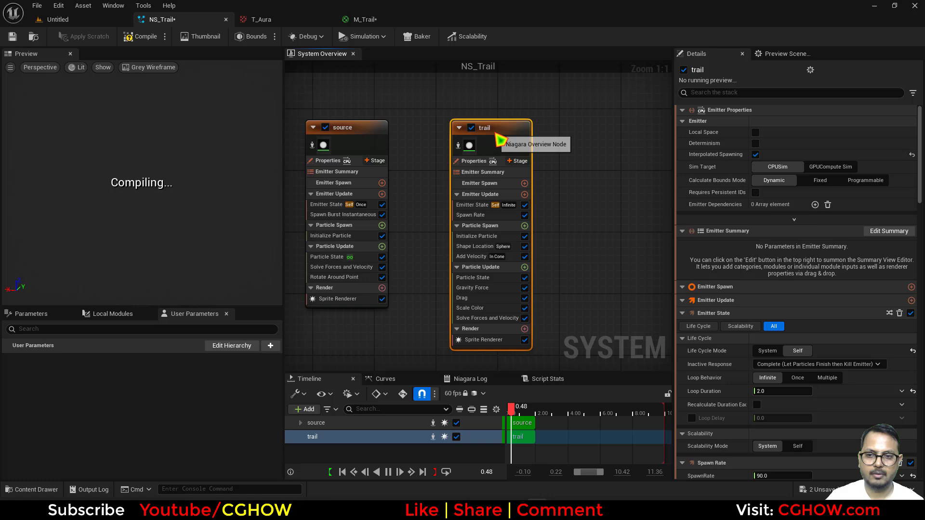
Delete the Scale Color, Drag, Gravity Force, Add Velocity and Shape Location modules from the trail emitter.
left_click(468, 309)
key("Delete")
left_click(486, 298)
key("Delete")
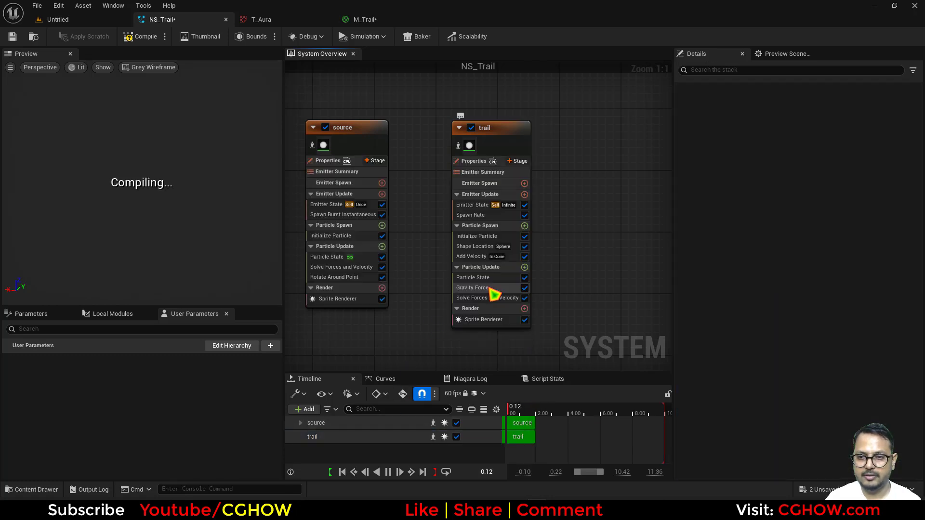
left_click(489, 289)
key("Delete")
left_click(475, 258)
key("Delete")
left_click(483, 248)
key("Delete")
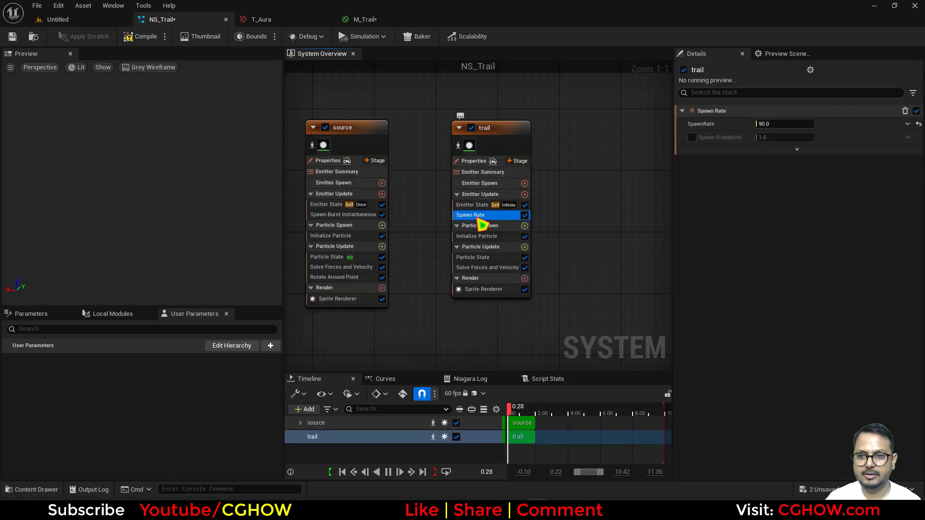
Replace the trail emitter's Spawn Rate with Spawn Particles from Other Emitter and bind it to the source emitter.
left_click(524, 194)
type("fr")
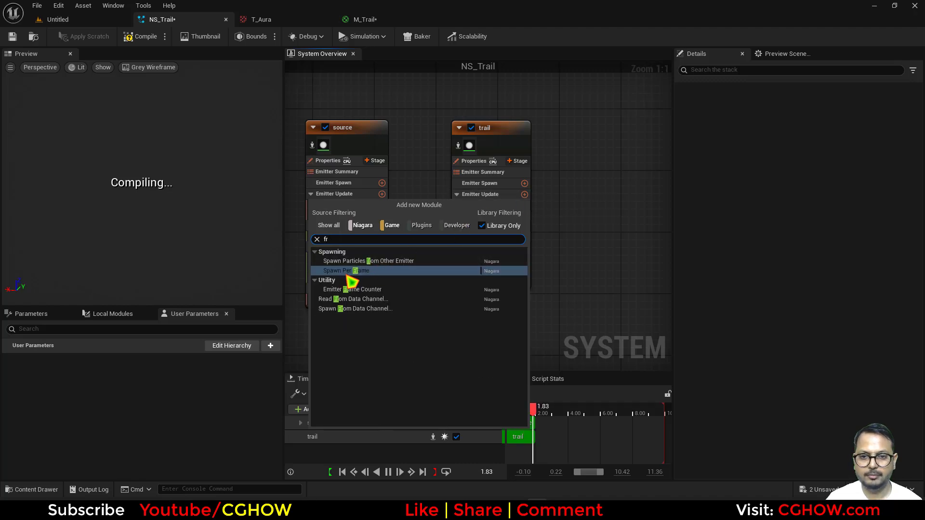
left_click(366, 261)
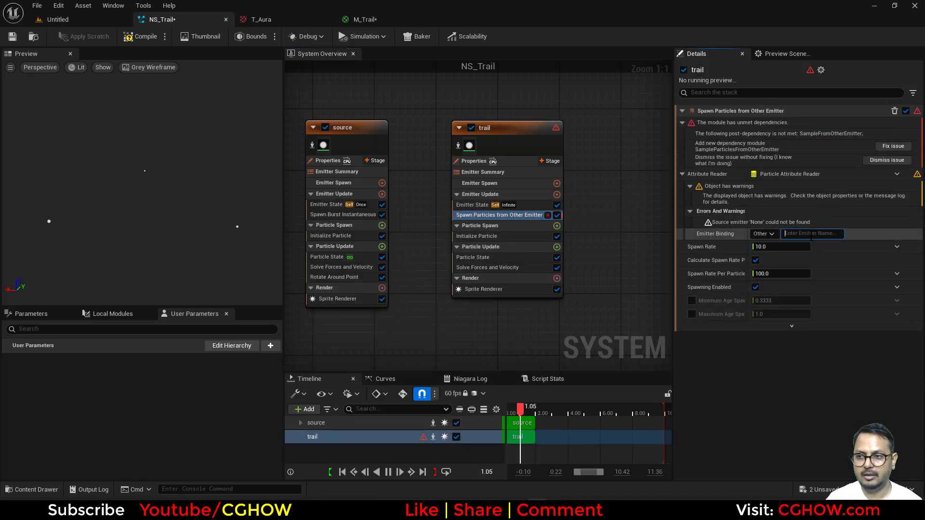
type("s")
left_click(791, 243)
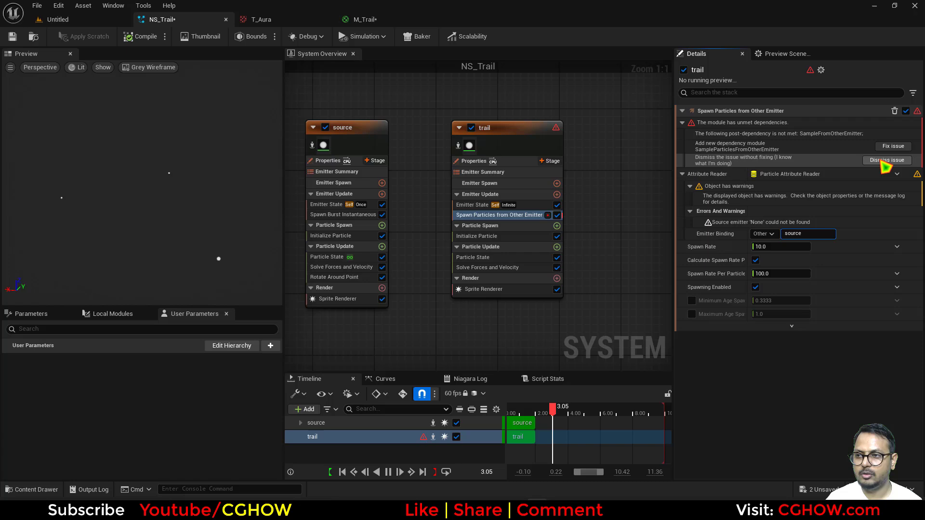
Fix the unmet dependency by adding Sample Particles from Other Emitter, and place it after Initialize Particle in Particle Spawn.
left_click(893, 145)
left_click_drag(481, 236, 492, 254)
right_click_drag(419, 301, 417, 304)
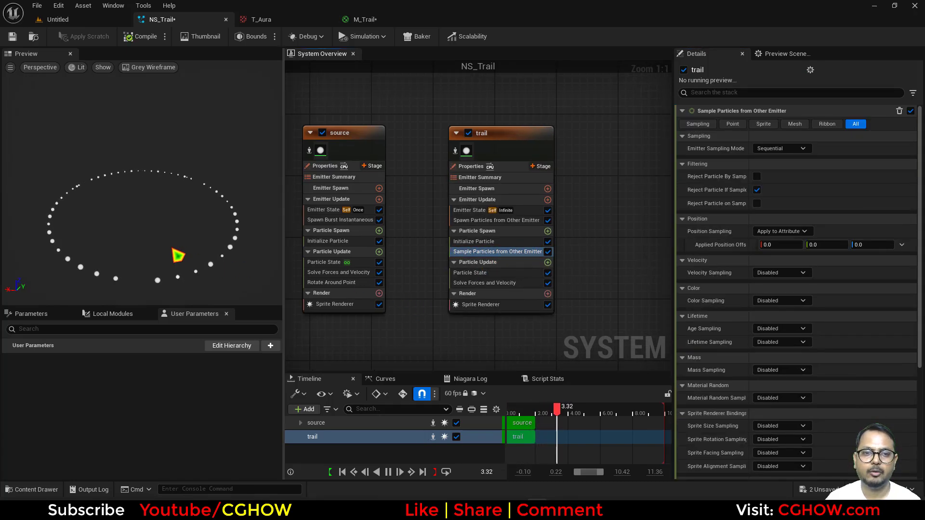
Replace the trail emitter's Sprite Renderer with a Ribbon Renderer.
left_click(504, 306)
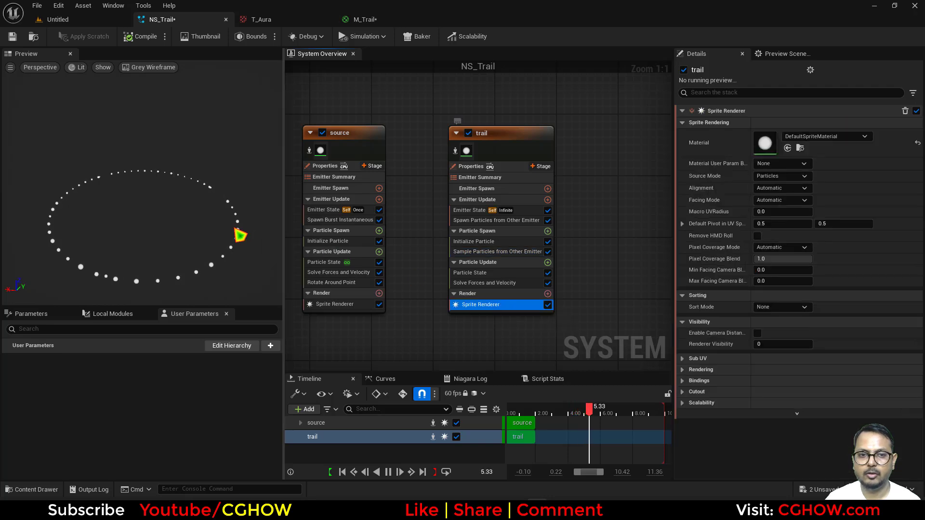
key("Delete")
left_click(548, 293)
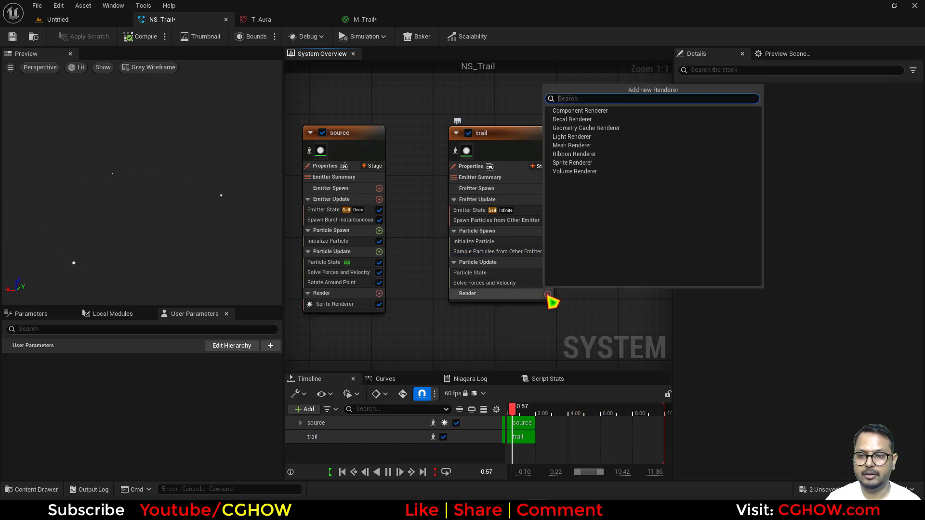
left_click(574, 153)
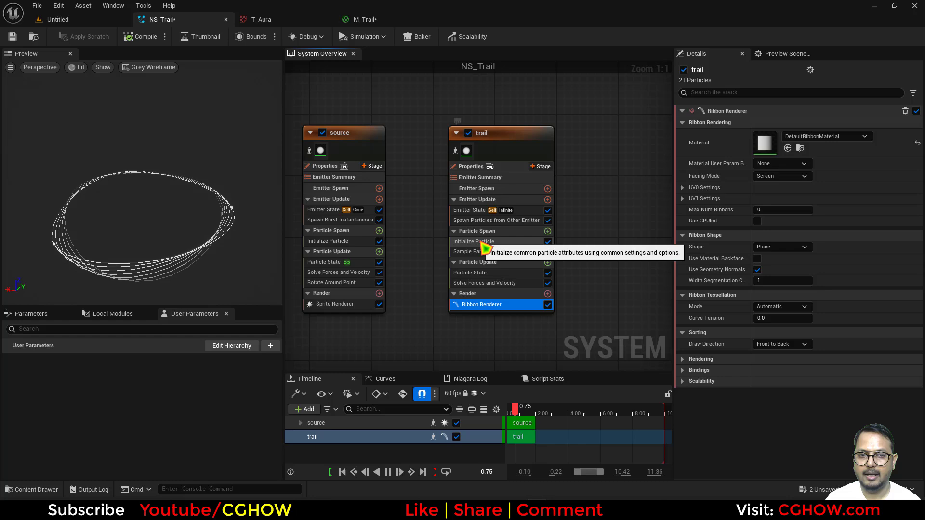
In the trail's Initialize Particle module, directly set the Ribbon Width to 40 and switch Lifetime Mode to Direct Set with lifetime 1.
left_click(487, 241)
left_click(794, 422)
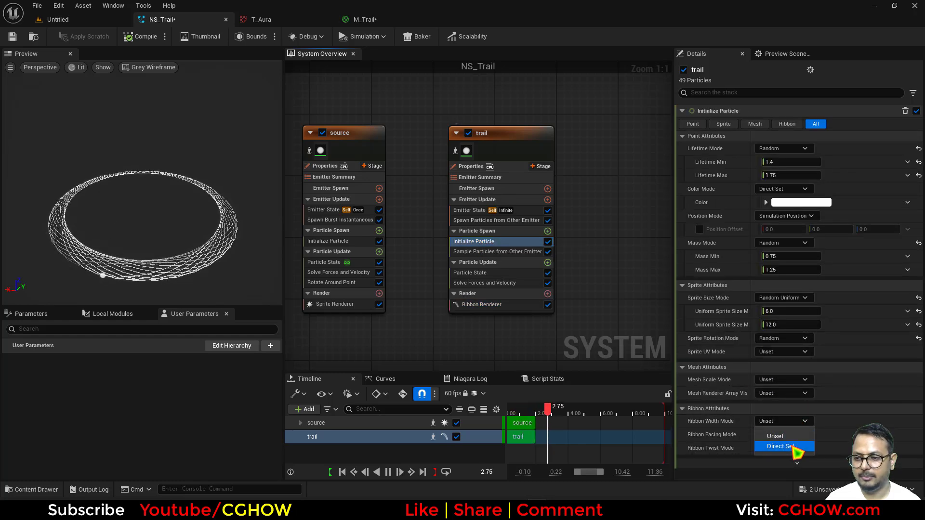
left_click(790, 447)
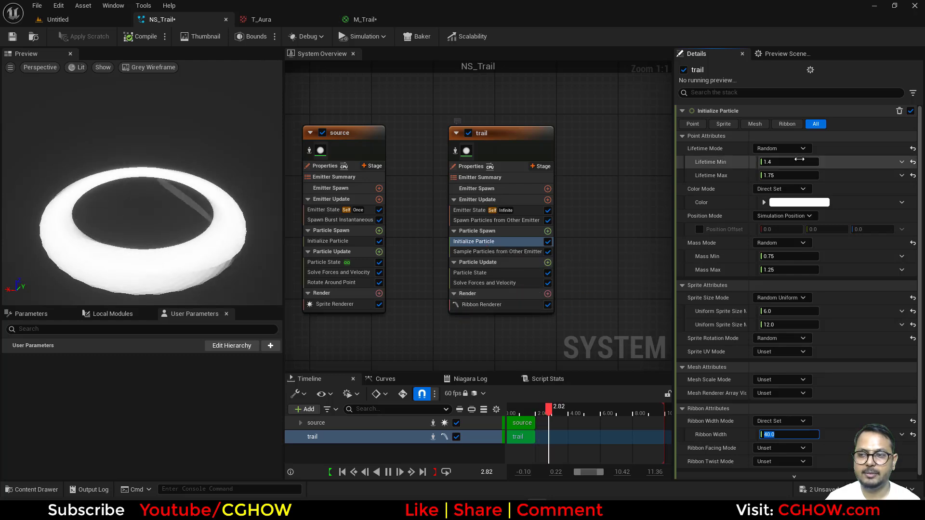
left_click(783, 149)
left_click(790, 157)
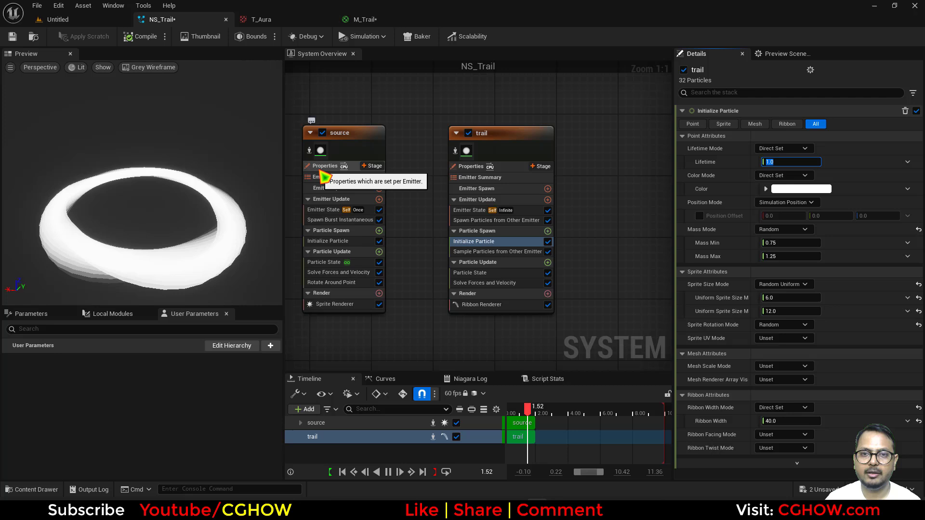
Enable Requires Persistent IDs in the source emitter's properties.
left_click(323, 167)
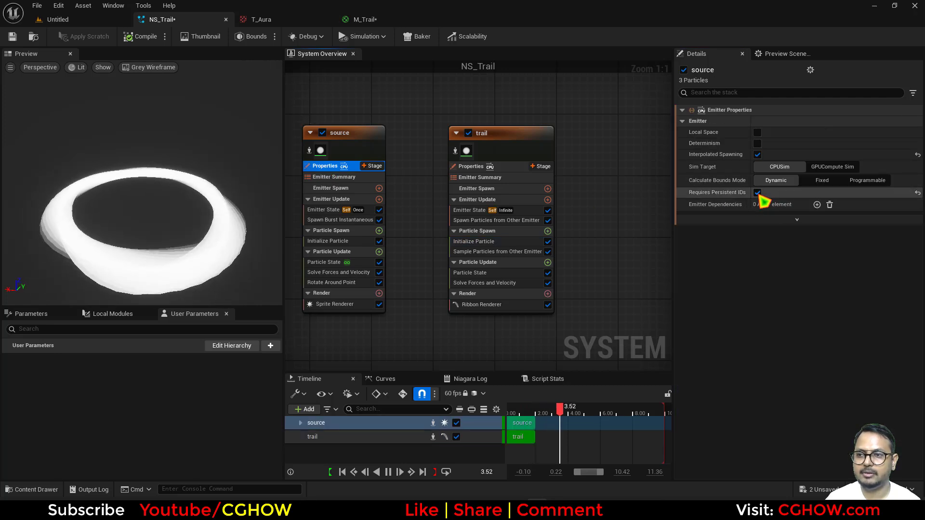
left_click(758, 194)
left_click(758, 193)
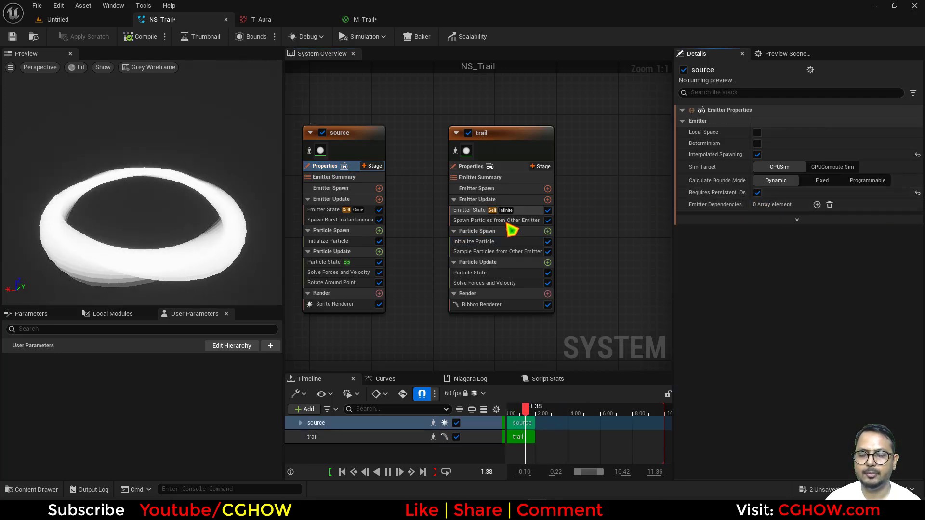
In the trail's Sample Particles from Other Emitter module, set Particle ID Sampling to Apply Sampled ID as Ribbon ID.
left_click(491, 252)
scroll(780, 347, "down", 5)
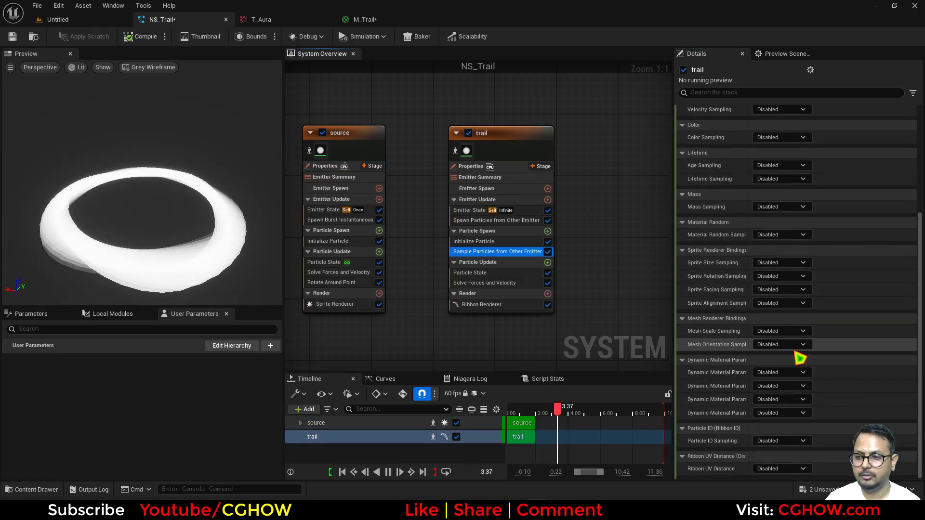
left_click(805, 441)
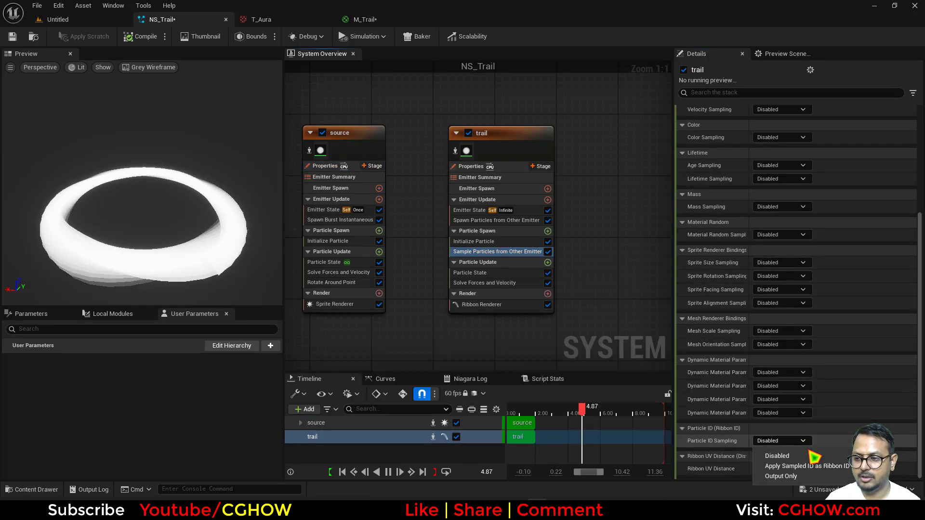
left_click(828, 467)
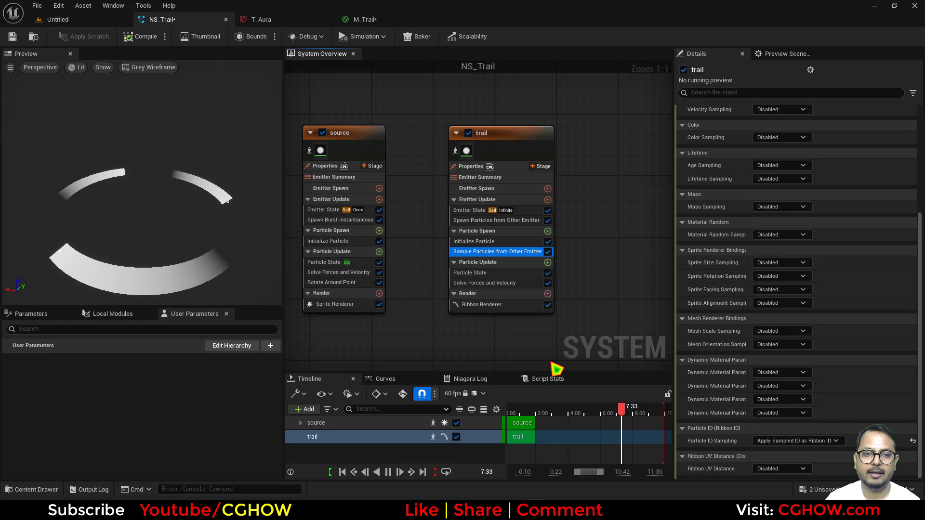
Locate M_Trail in the content browser and assign it as the material of the trail's Ribbon Renderer.
left_click(482, 307)
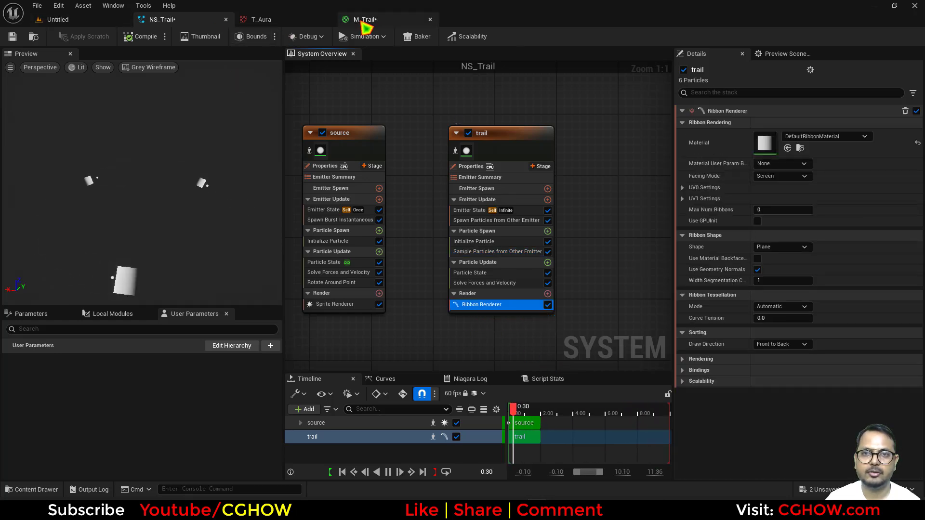
left_click(364, 19)
left_click(34, 39)
left_click(185, 22)
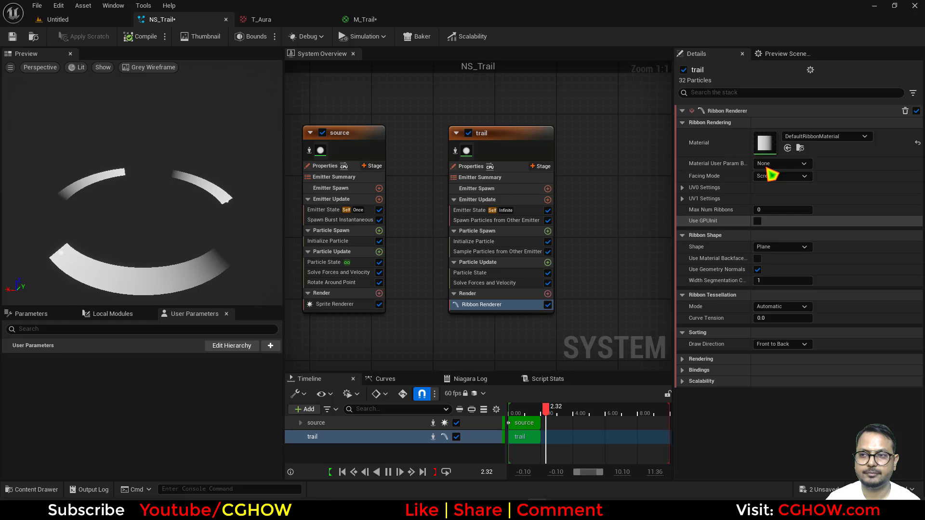
Set the Color in the trail's Initialize Particle module to a glowing orange with saturation 1 and value 50.
left_click(491, 241)
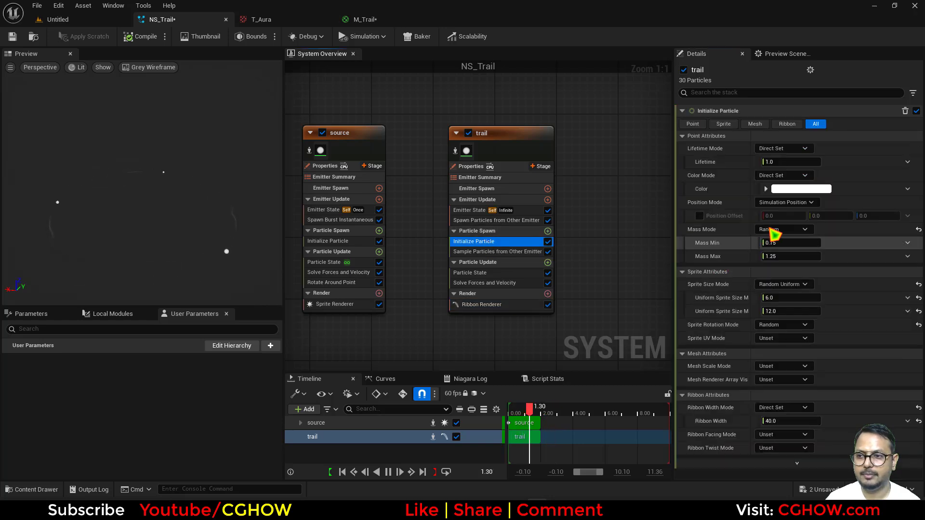
left_click(800, 189)
left_click(794, 190)
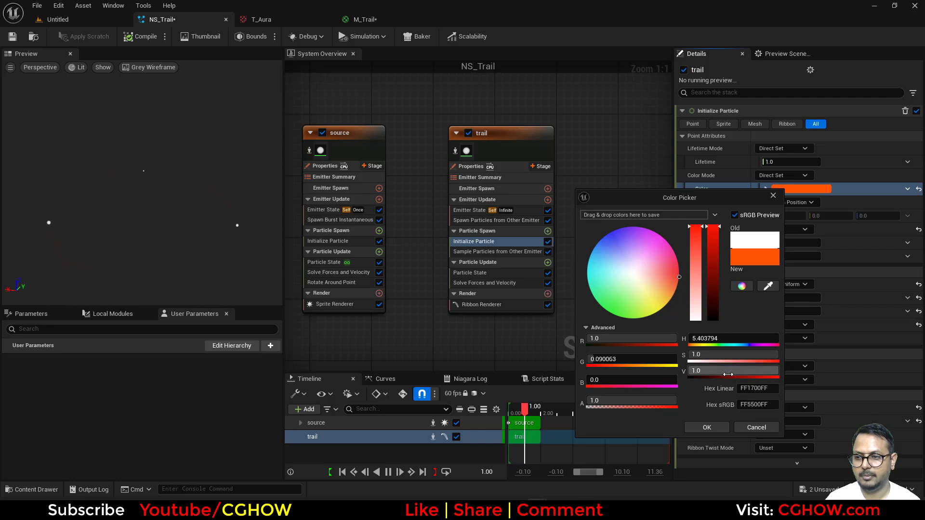
left_click(710, 429)
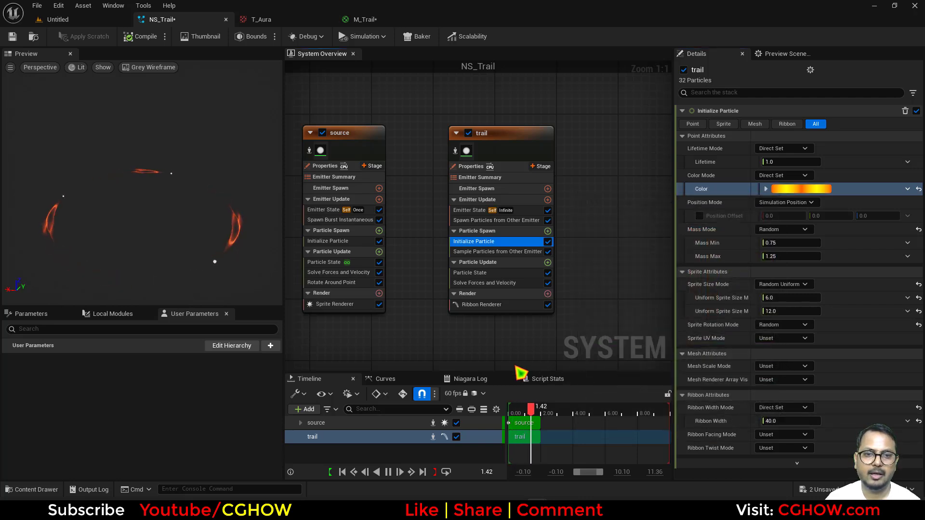
Examine the UV Mode options in the UV0 Settings of the trail's Ribbon Renderer, keeping Non-Uniform Scale (By Total Length).
left_click(481, 304)
left_click(683, 188)
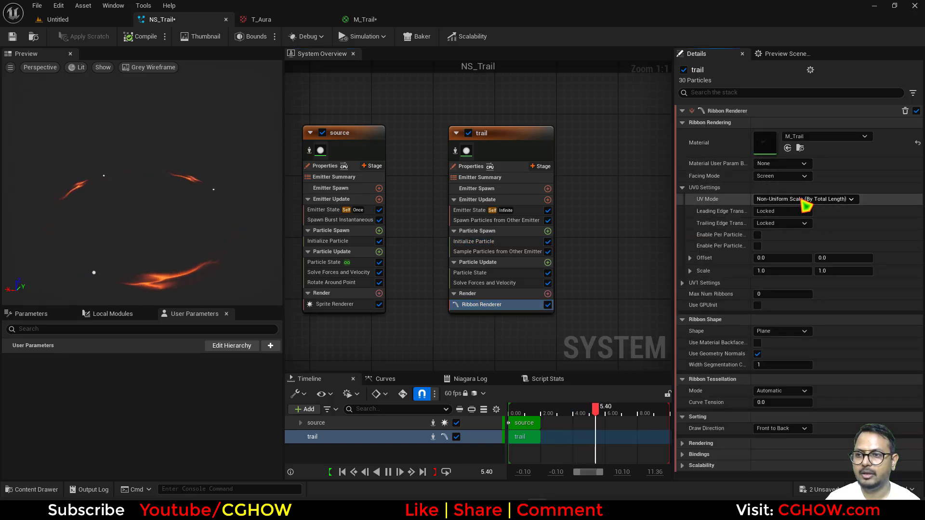
left_click(803, 201)
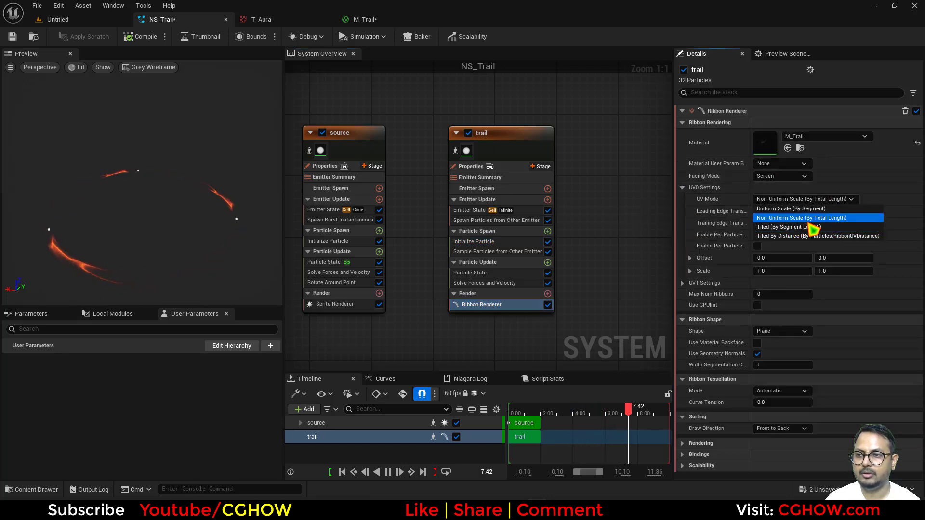
left_click(808, 220)
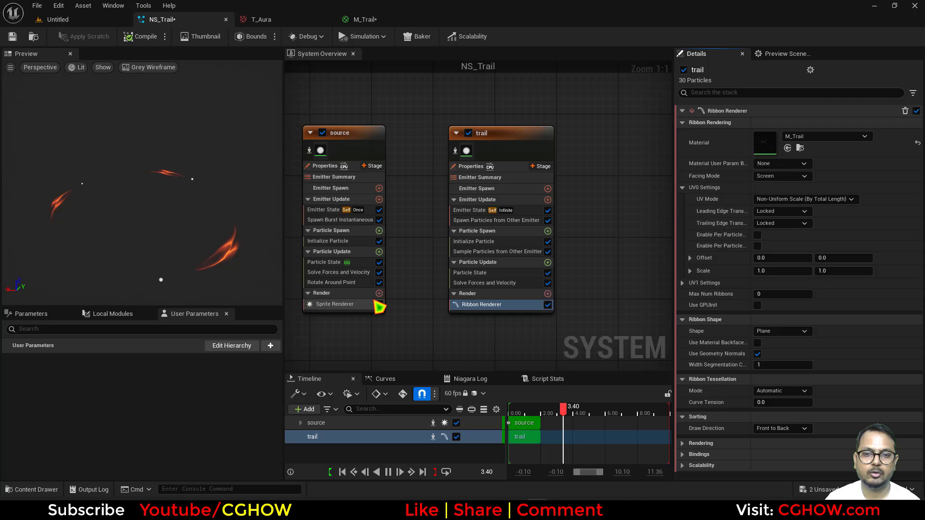
left_click(832, 208)
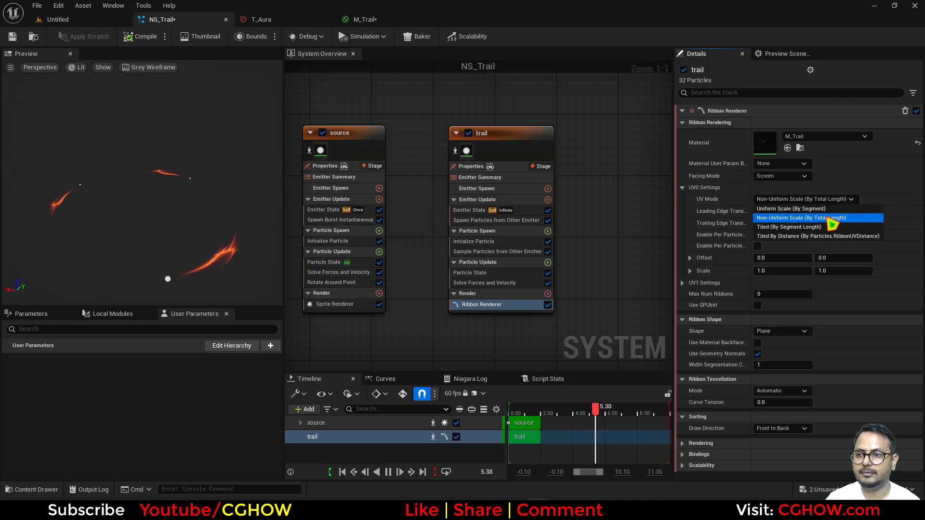
left_click(814, 217)
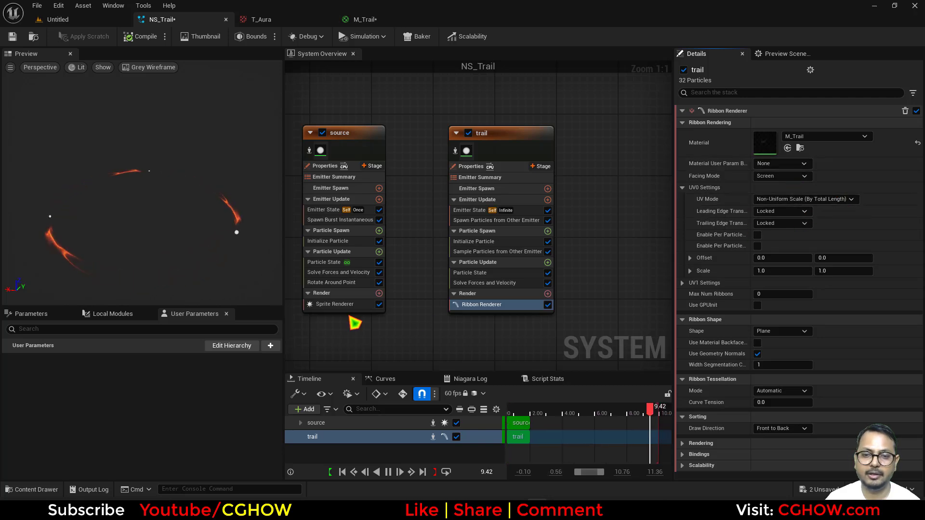
Try a Rotation Rate of 1 in the source's Rotate Around Point module and set it back to 0.2.
left_click(337, 282)
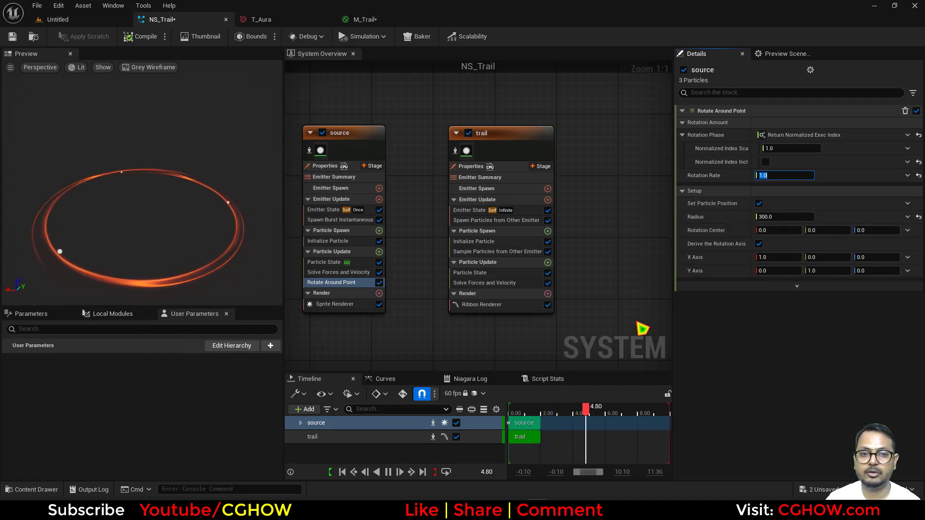
type(".2")
Set the UV Mode of the trail's Ribbon Renderer to Tiled (By Segment Length).
left_click(482, 304)
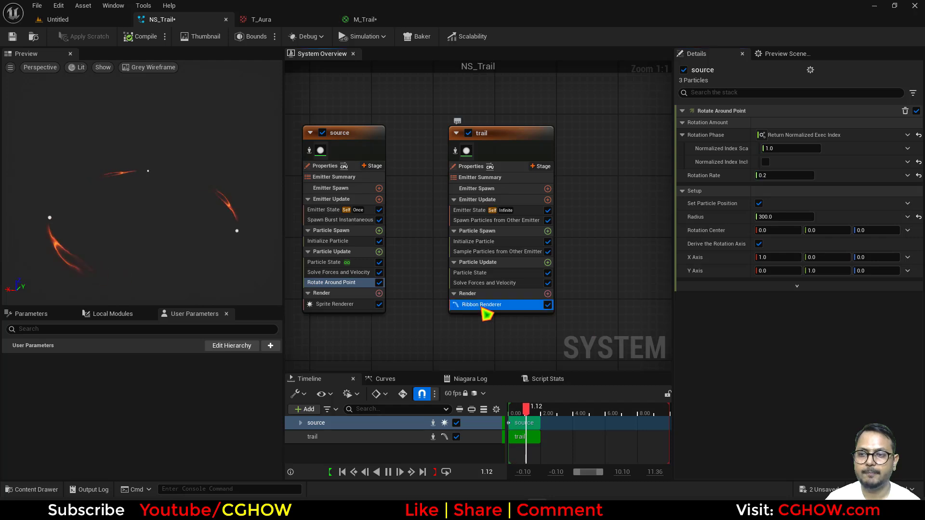
left_click(848, 199)
left_click(800, 227)
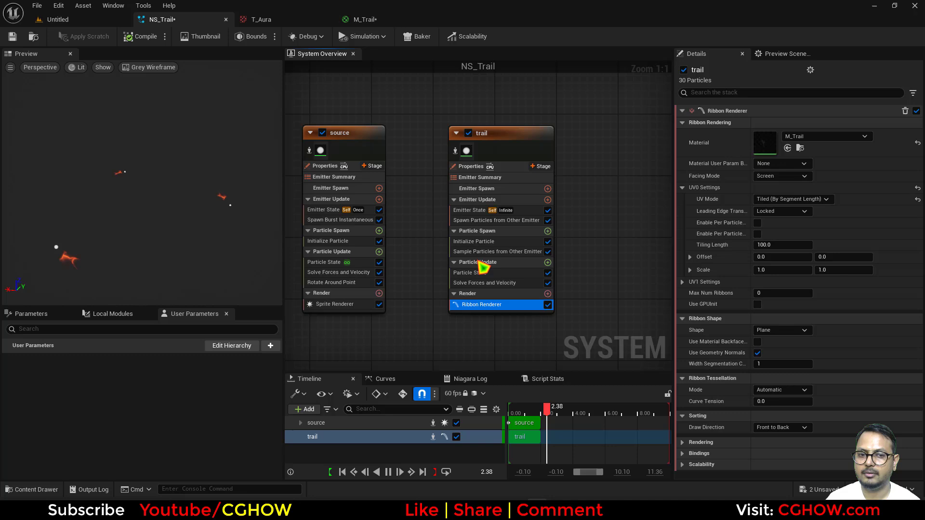
Test the tiled ribbons with the source's Rotation Rate at 1 and return the rate to 0.2.
left_click(343, 282)
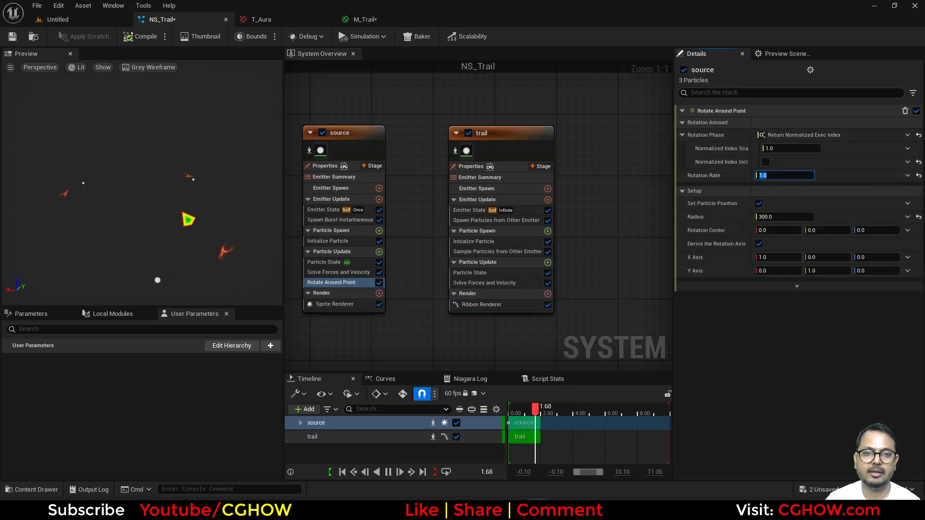
type(".2")
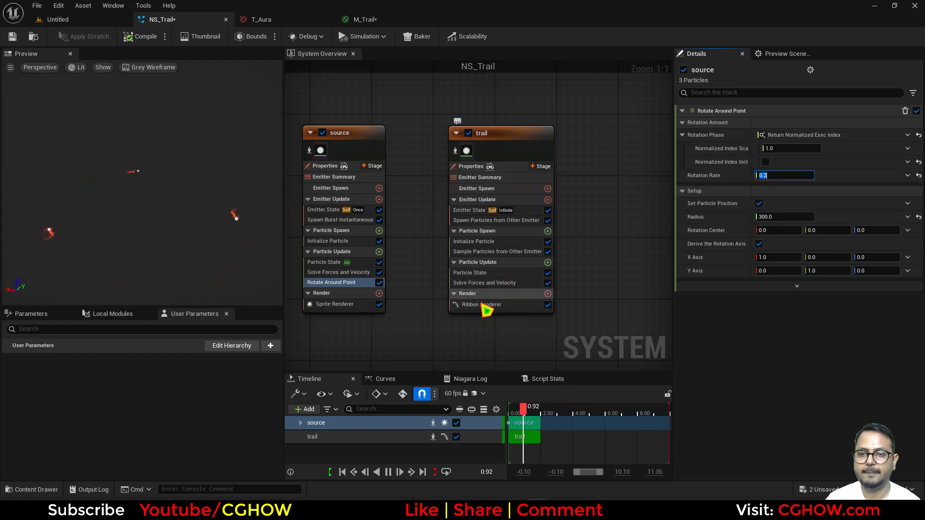
Set the trail Ribbon Renderer's Tiling Length to 300 and the Spawn Rate in Spawn Particles from Other Emitter to 100.
left_click(485, 305)
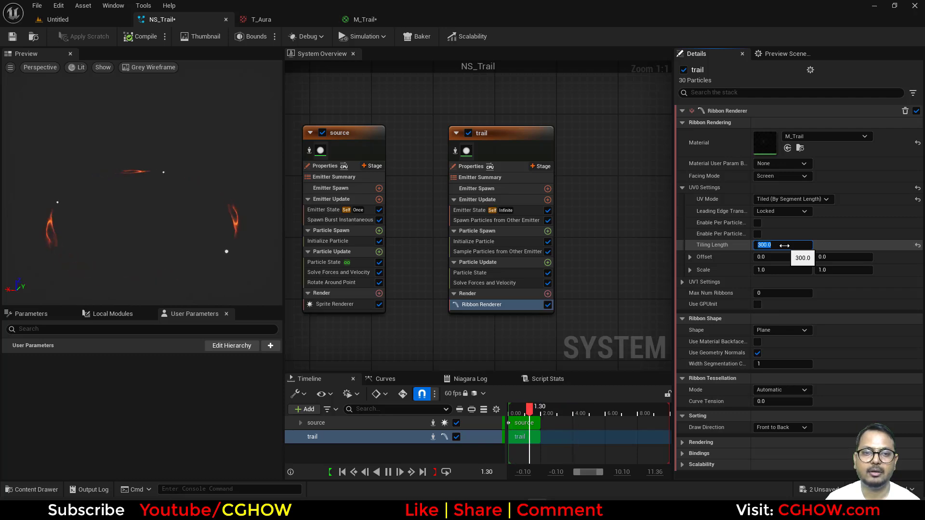
left_click(529, 220)
left_click(784, 149)
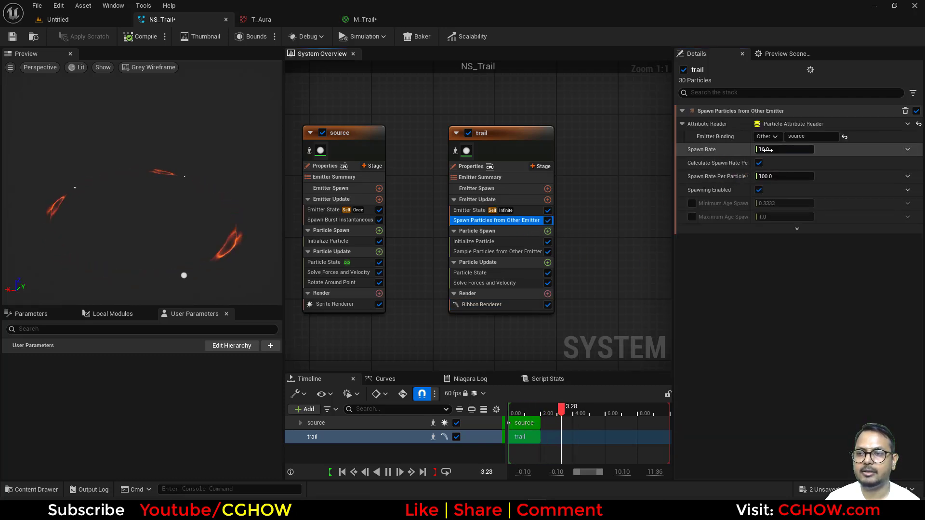
type("100")
key("Return")
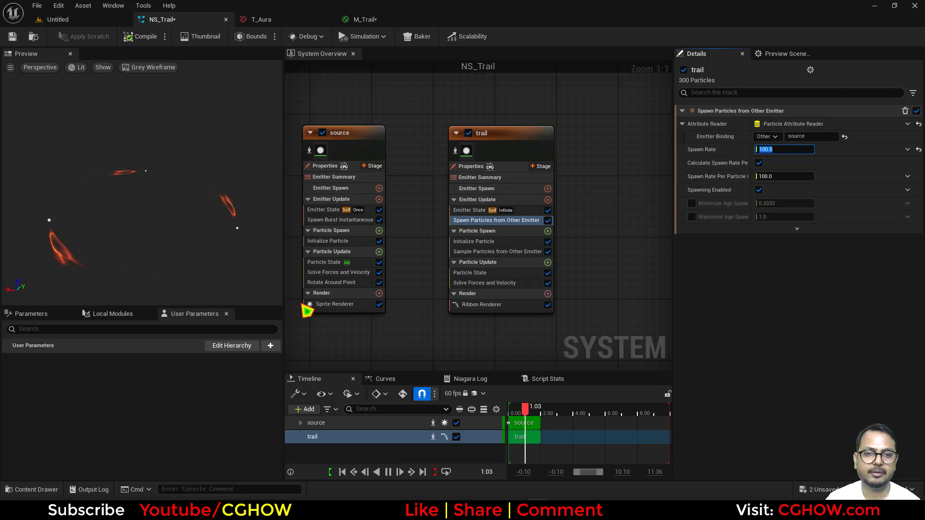
Disable the source emitter's Sprite Renderer and duplicate the trail emitter.
left_click(379, 304)
right_click_drag(396, 303, 375, 318)
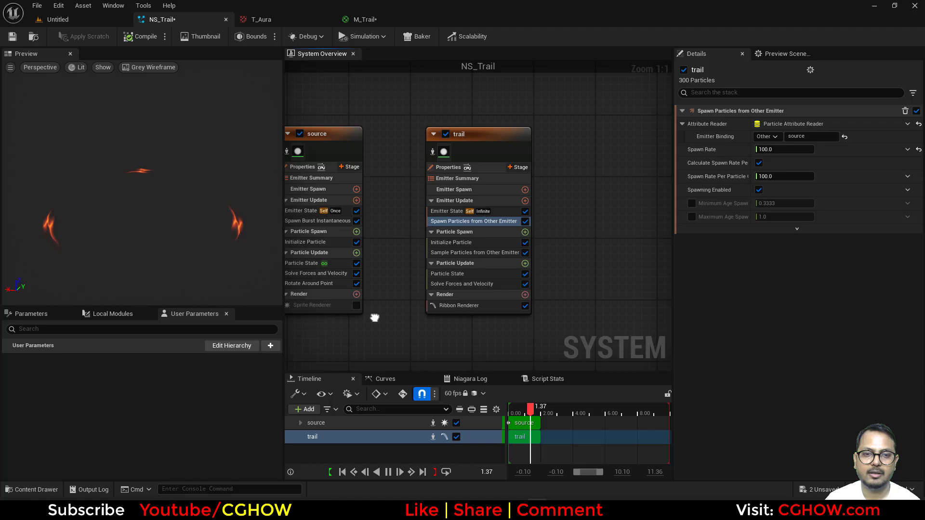
left_click(441, 141)
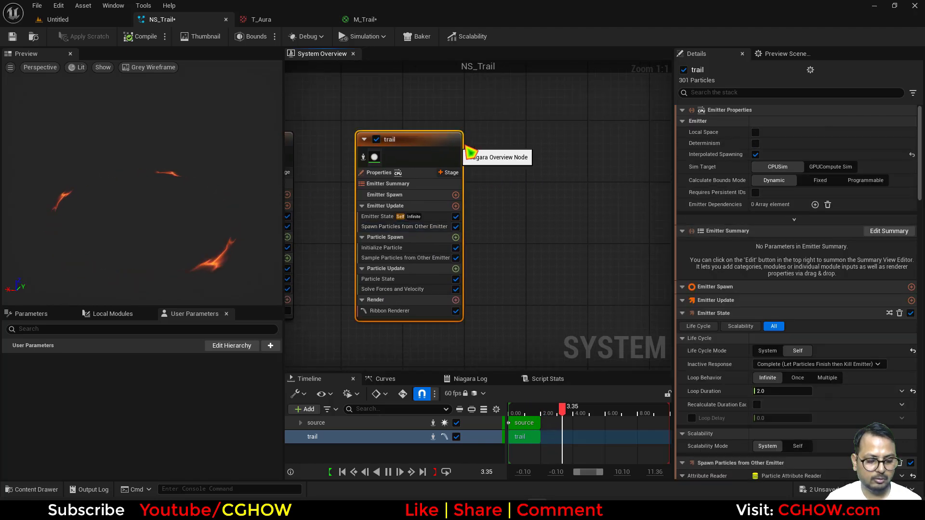
key("ctrl+d")
Set the Sort Order Hint to 1 in the Rendering settings of the original trail's Ribbon Renderer.
left_click(407, 312)
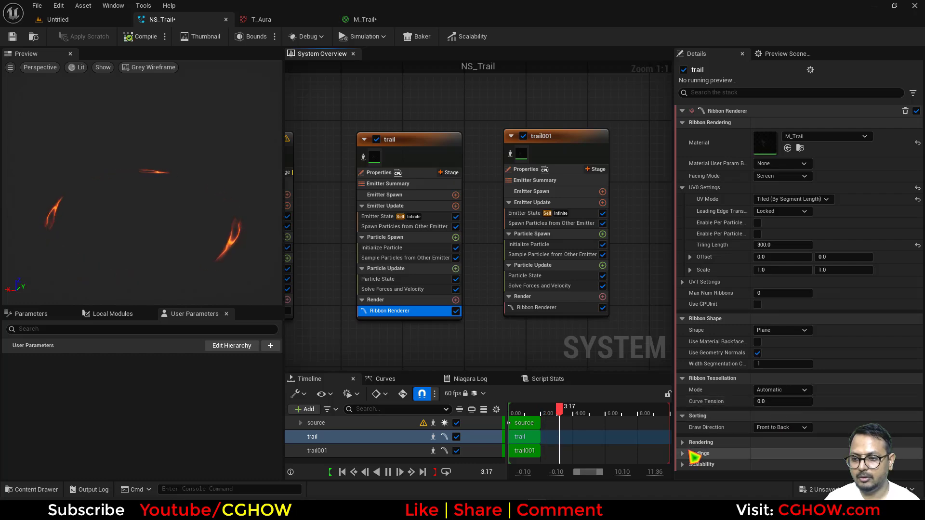
left_click(717, 442)
scroll(751, 444, "down", 2)
left_click(771, 436)
type("1")
key("Return")
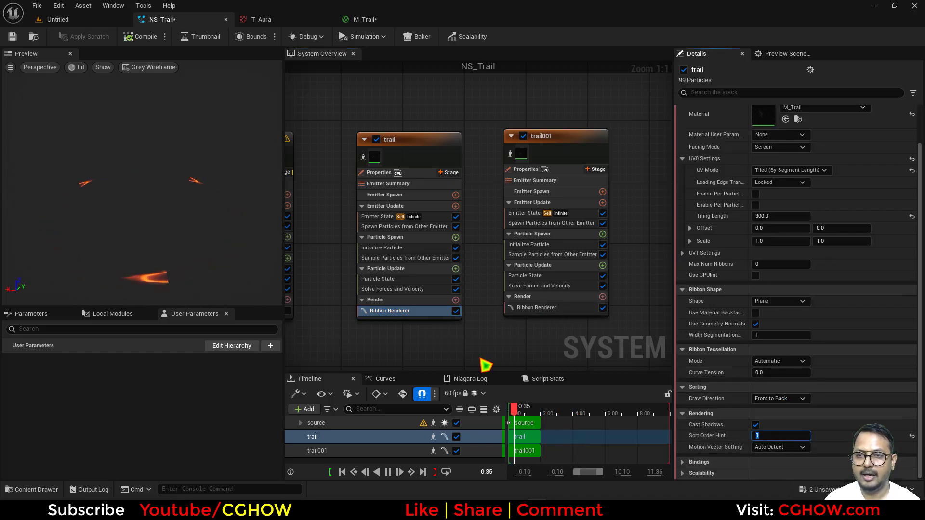
Change the Color in trail001's Initialize Particle module to black.
right_click_drag(529, 147, 455, 151)
left_click(478, 145)
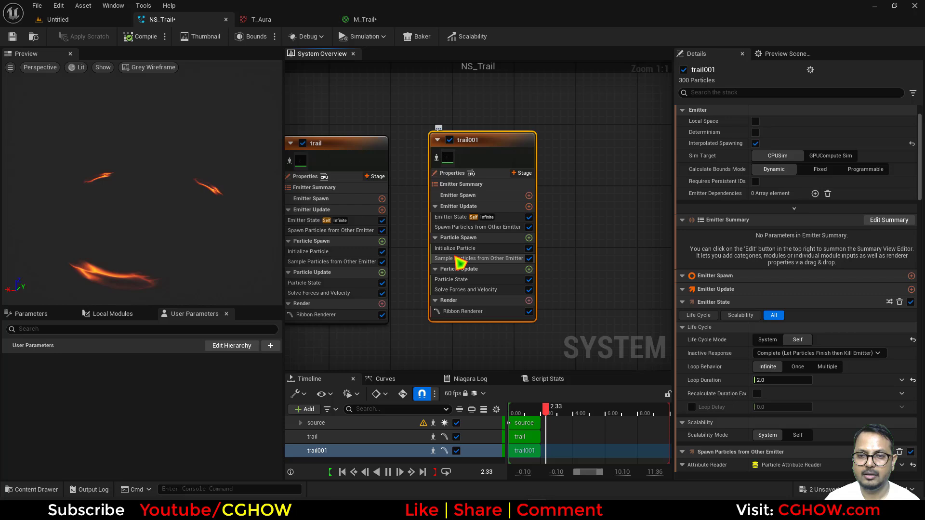
left_click(455, 248)
left_click(774, 174)
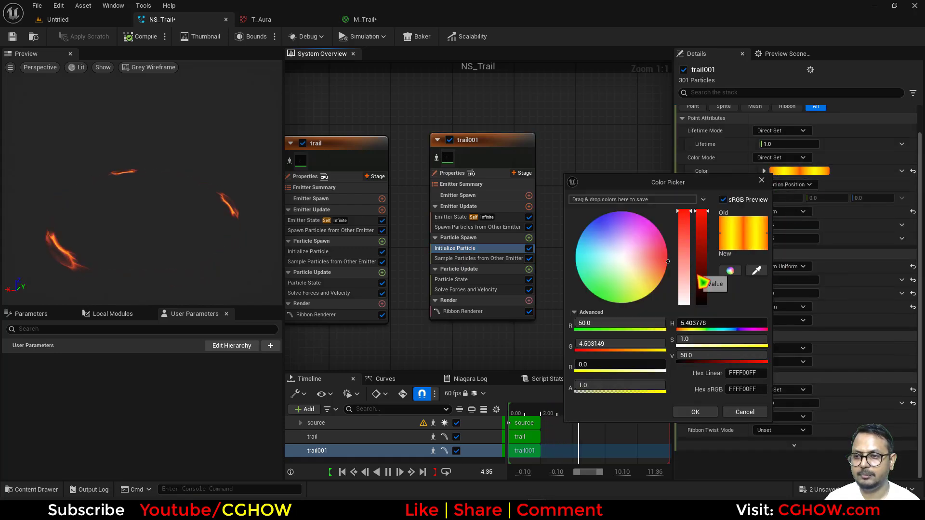
left_click_drag(698, 275, 702, 318)
left_click(708, 415)
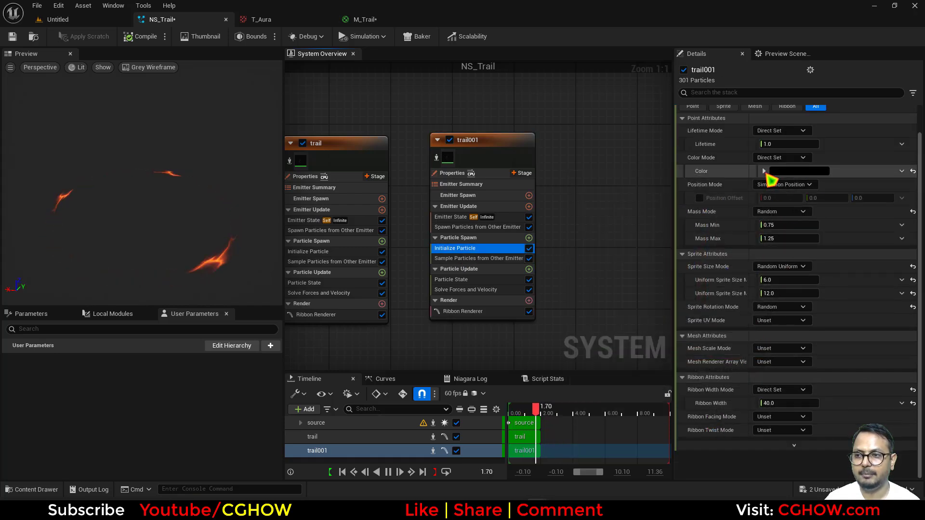
Raise the alpha of trail001's Color to 5 and, with the emitter isolated in the preview, on to about 106.
left_click(764, 171)
left_click(795, 220)
type("5")
key("Return")
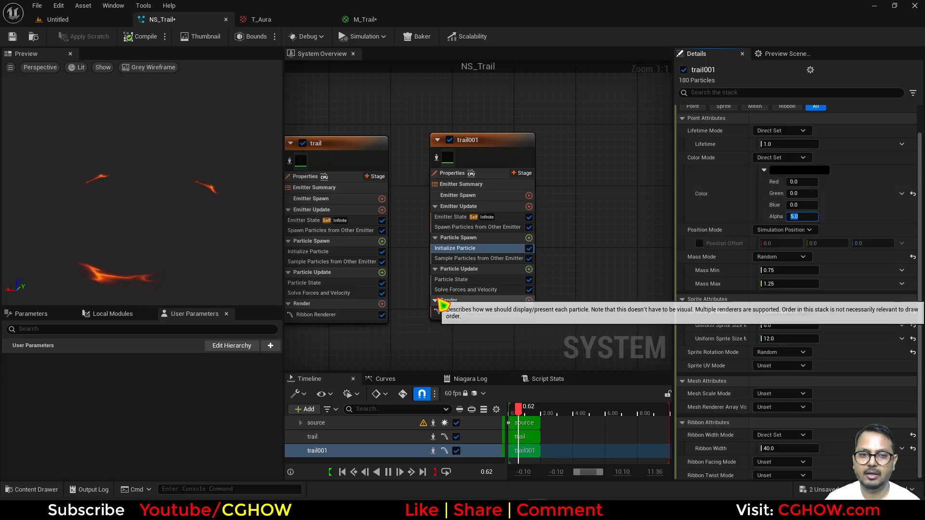
left_click(437, 159)
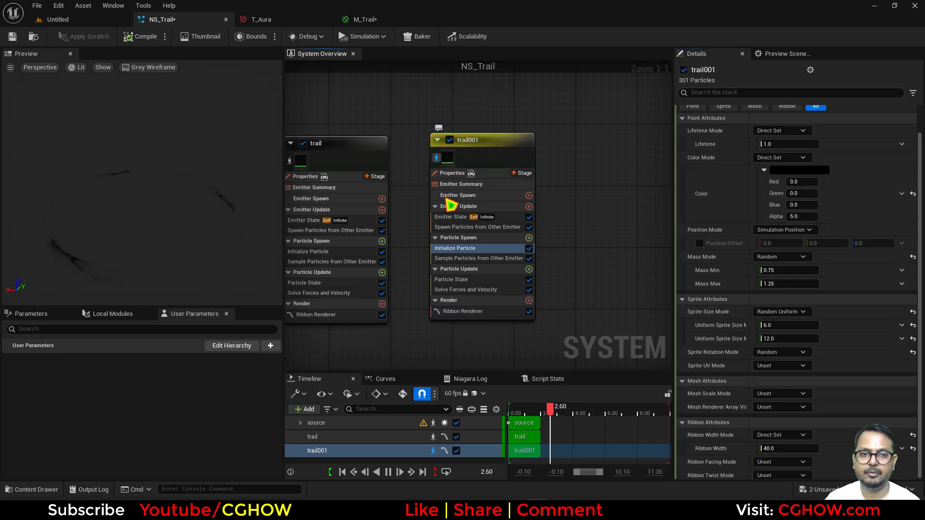
left_click_drag(795, 216, 819, 216)
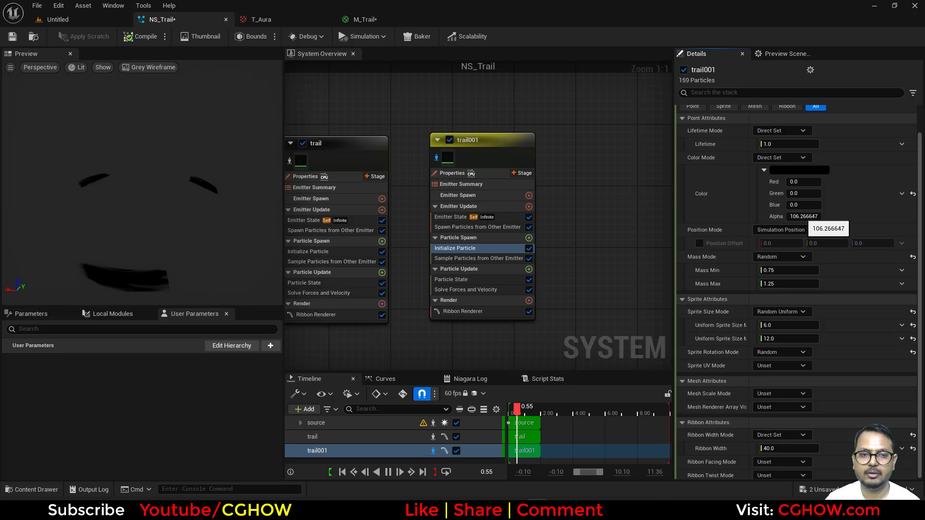
Set the Tiling Length of trail001's Ribbon Renderer to 450 and turn off the emitter's isolation.
left_click(463, 311)
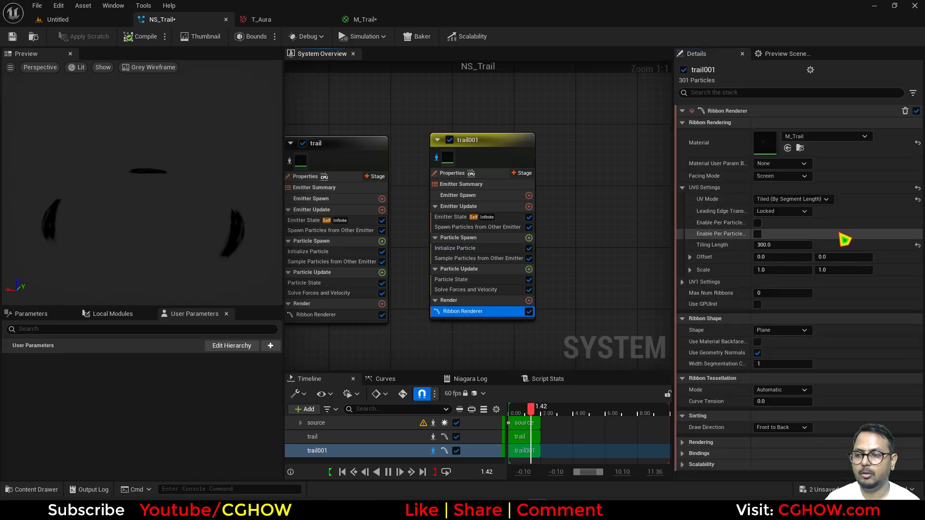
type("450")
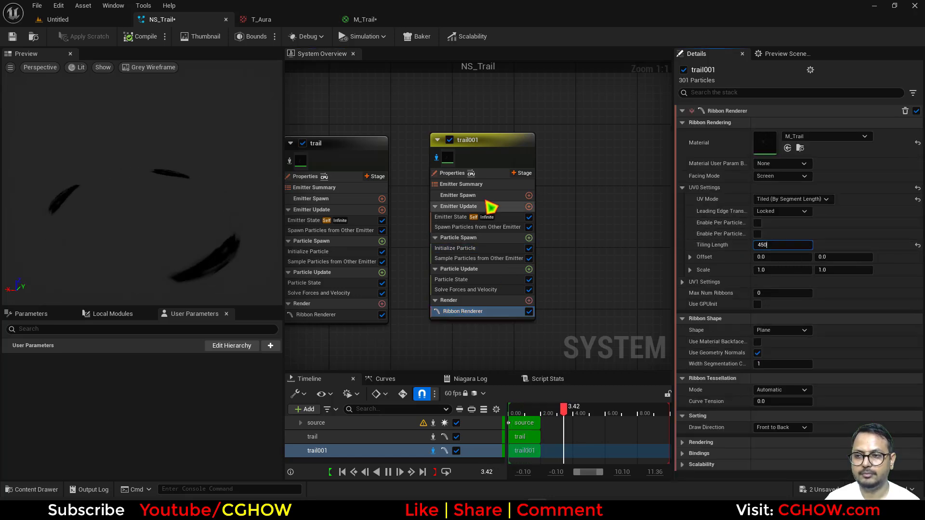
key("Return")
left_click(437, 157)
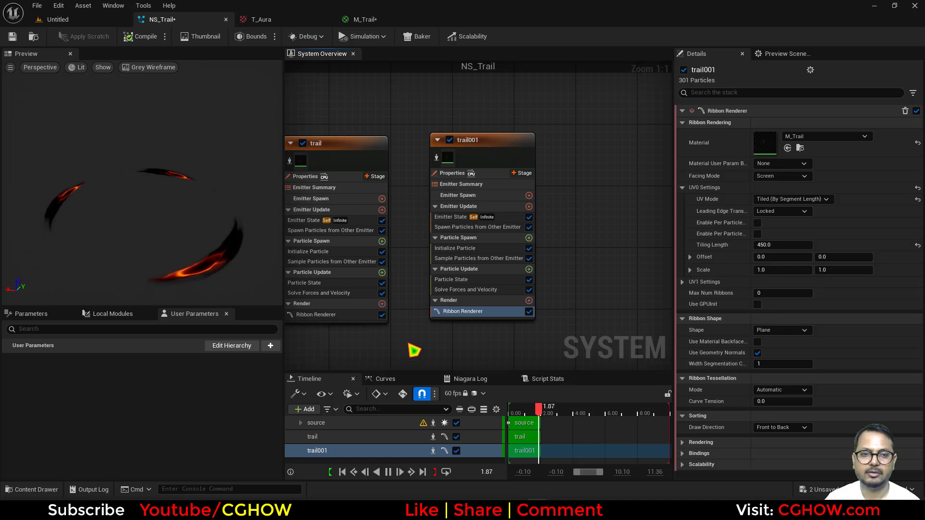